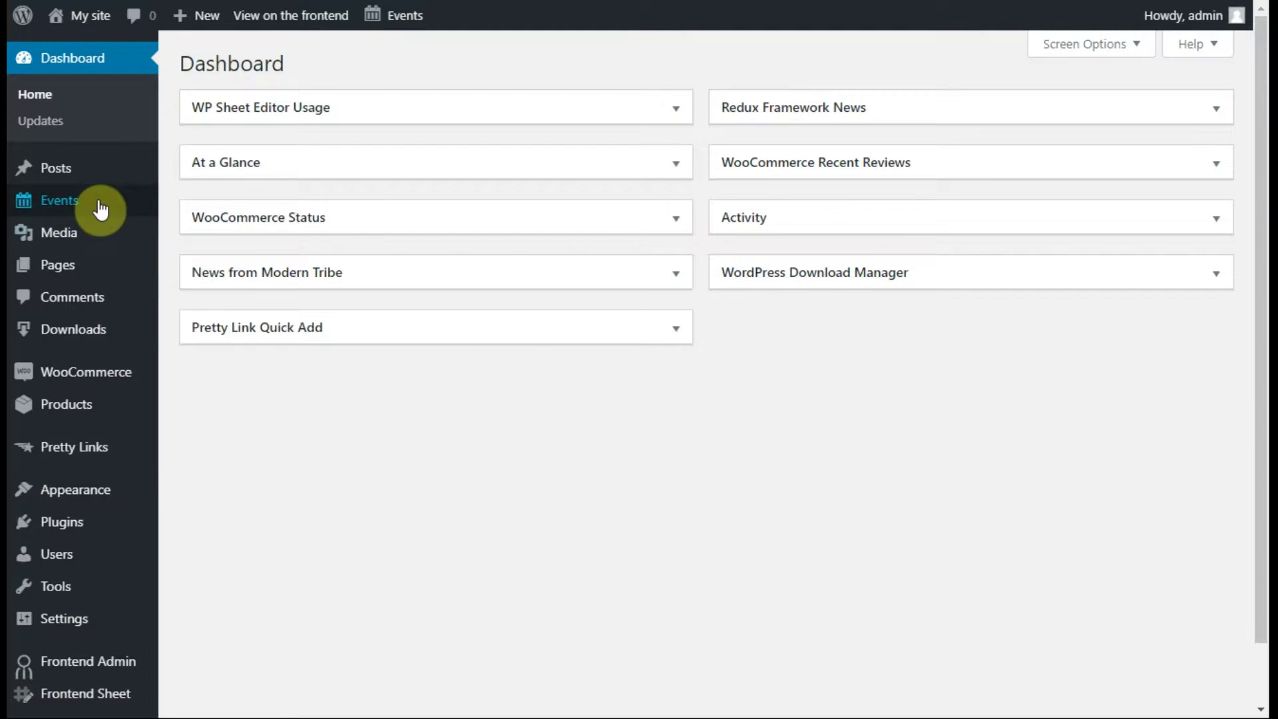
Step: Open the All Posts admin page and switch to its front-end view
click(70, 180)
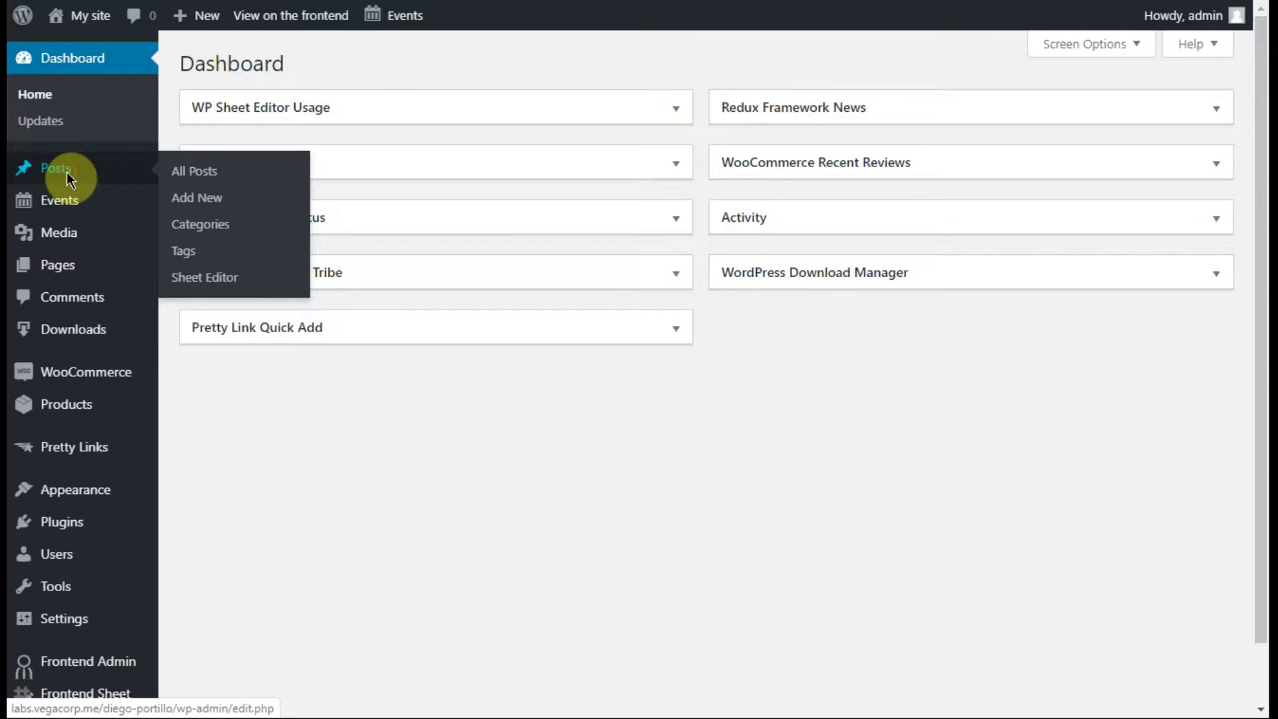
click(328, 24)
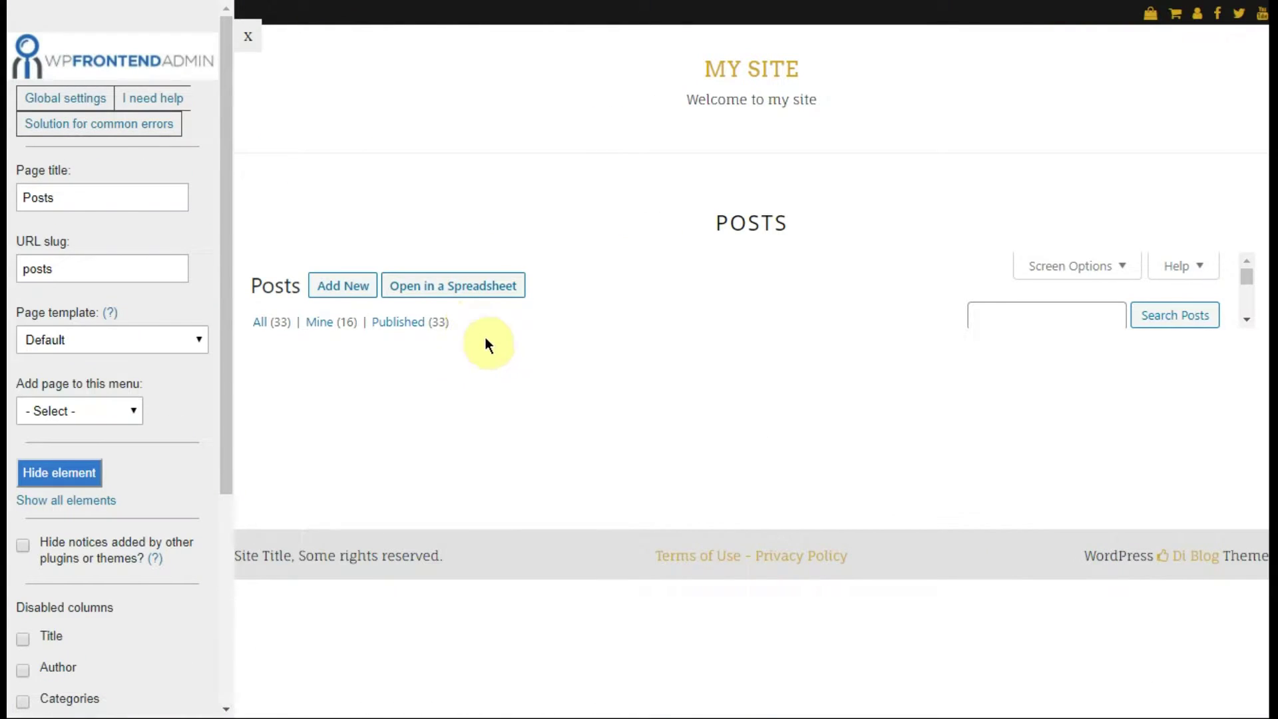
Step: Review the page title and slug, then choose Full Width for Page Builder template and Primary menu
drag(99, 200, 18, 196)
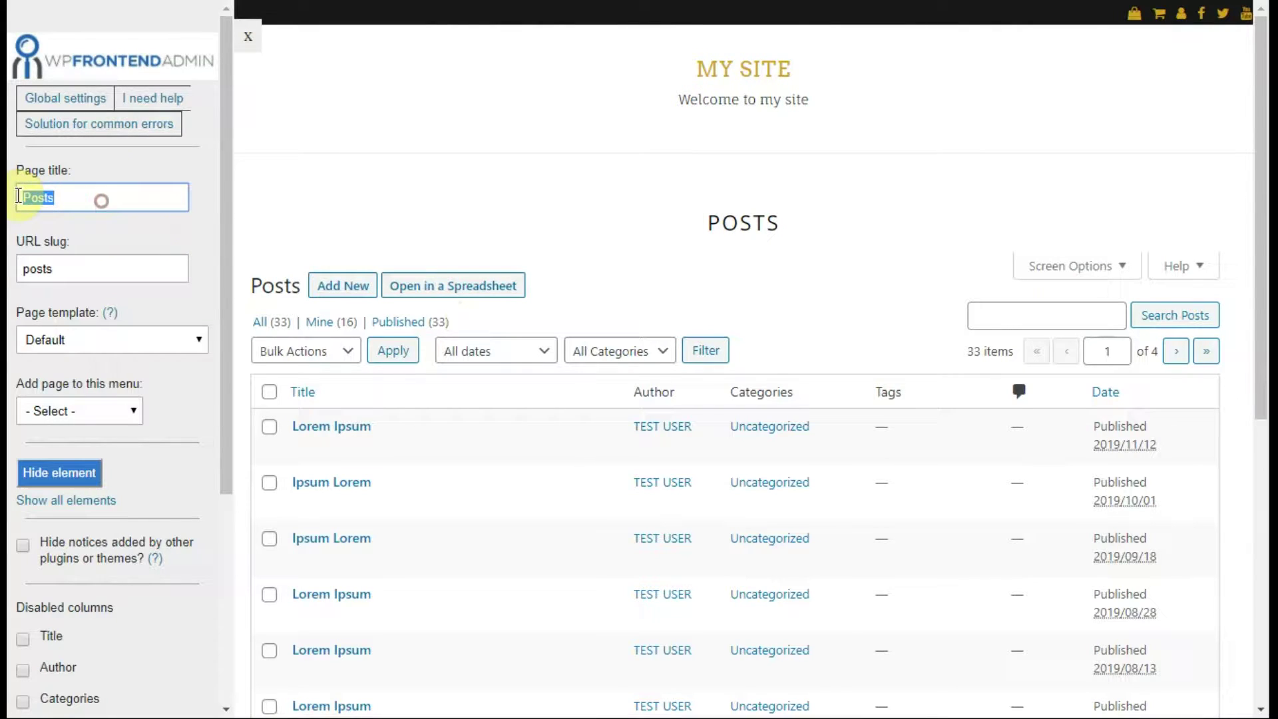
drag(87, 270, 18, 269)
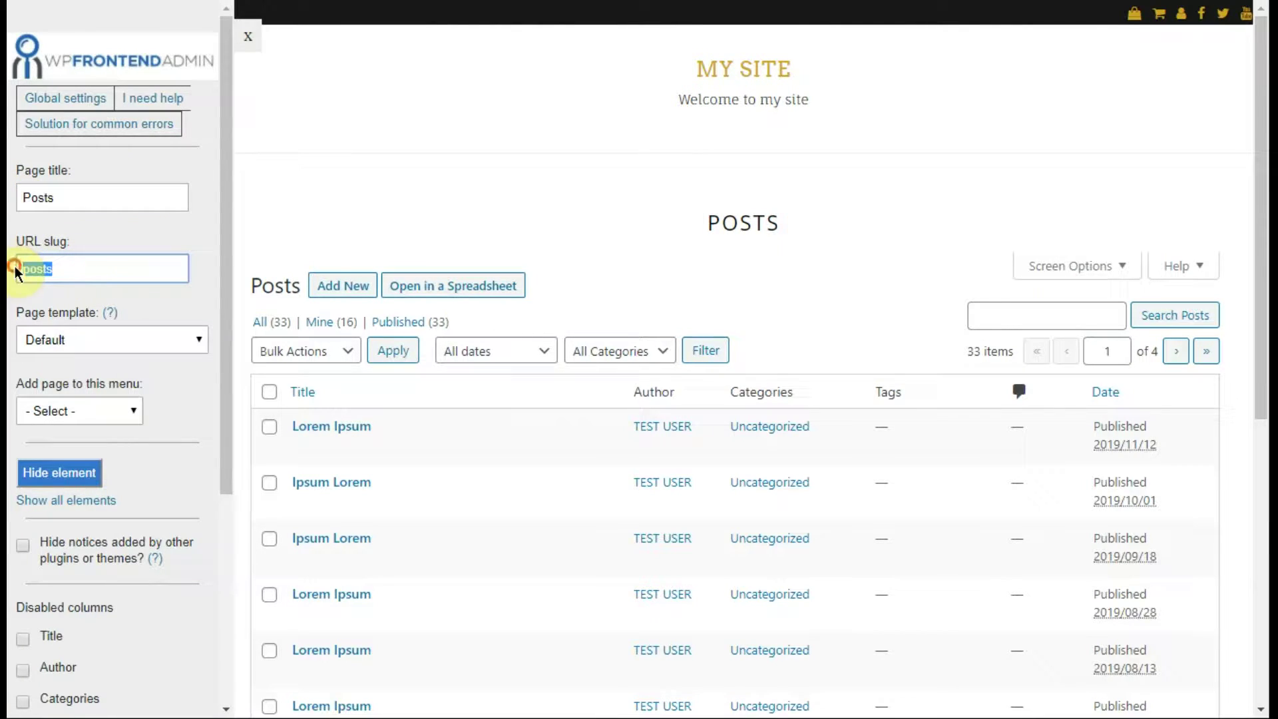
click(117, 351)
click(106, 374)
click(127, 414)
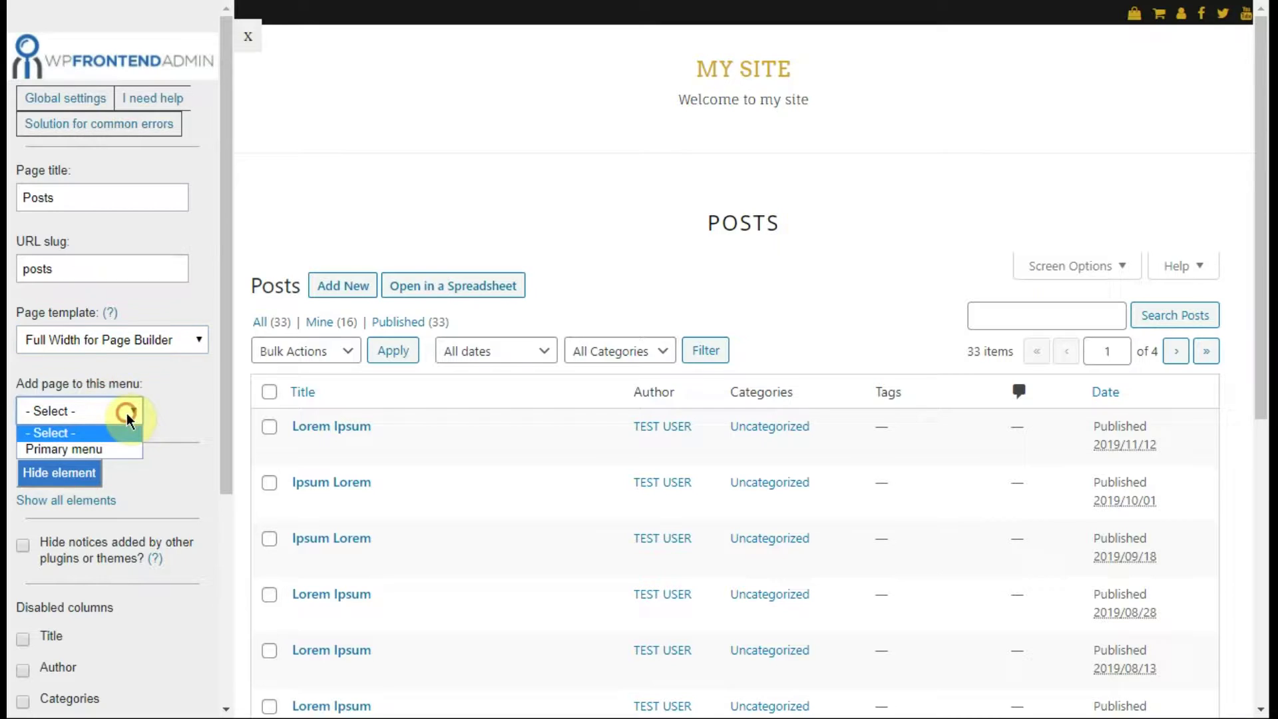
click(128, 449)
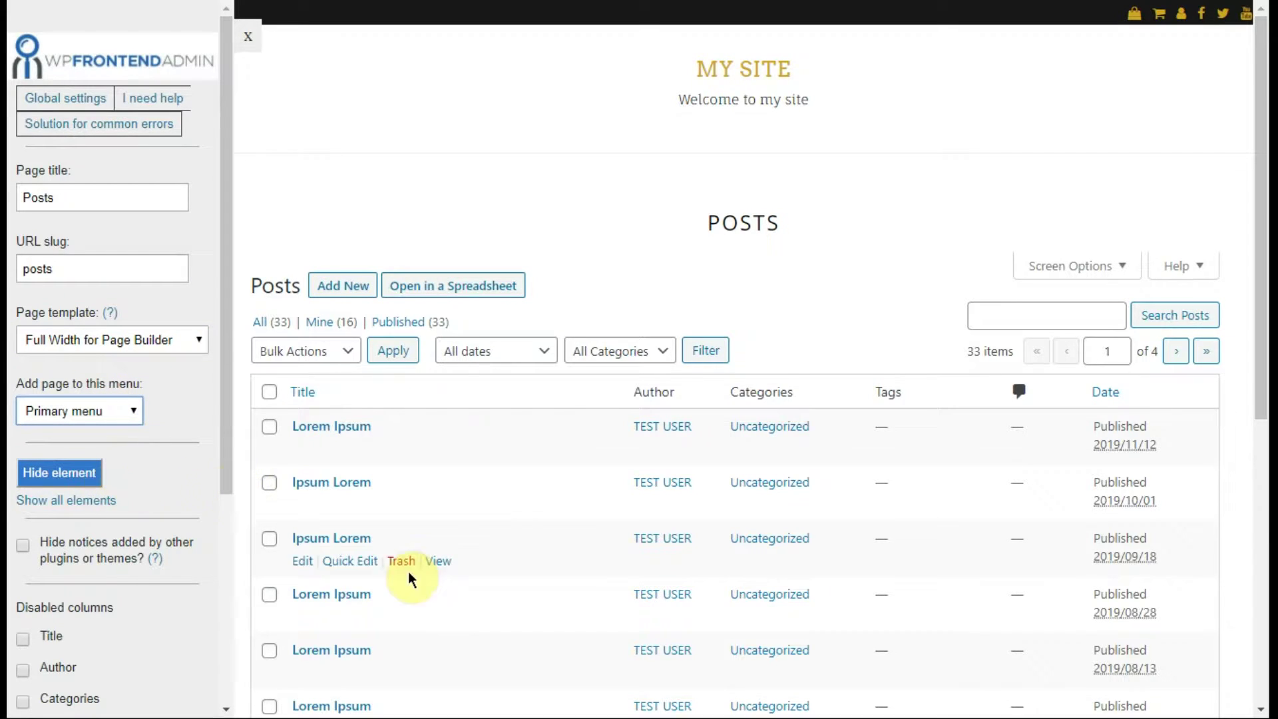
Step: Hide Screen Options, Help and Open in a Spreadsheet, and suppress other plugins' or themes' notices
click(99, 478)
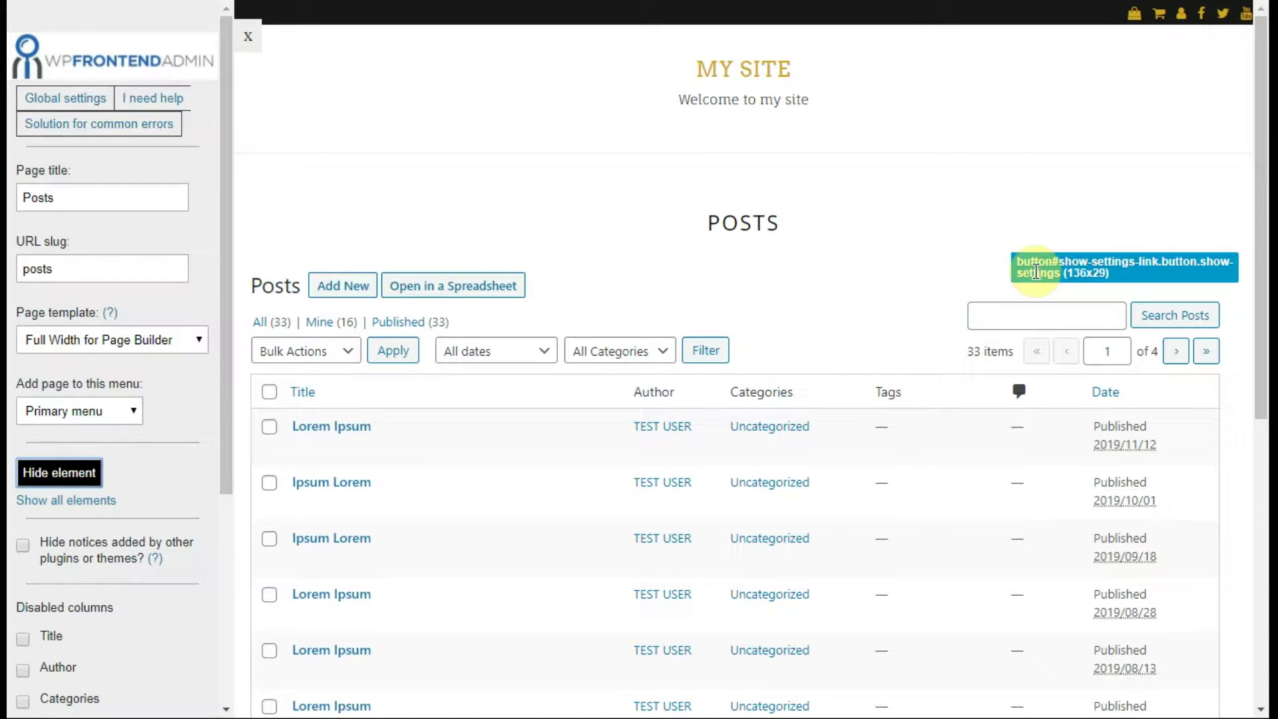
click(1036, 273)
click(85, 474)
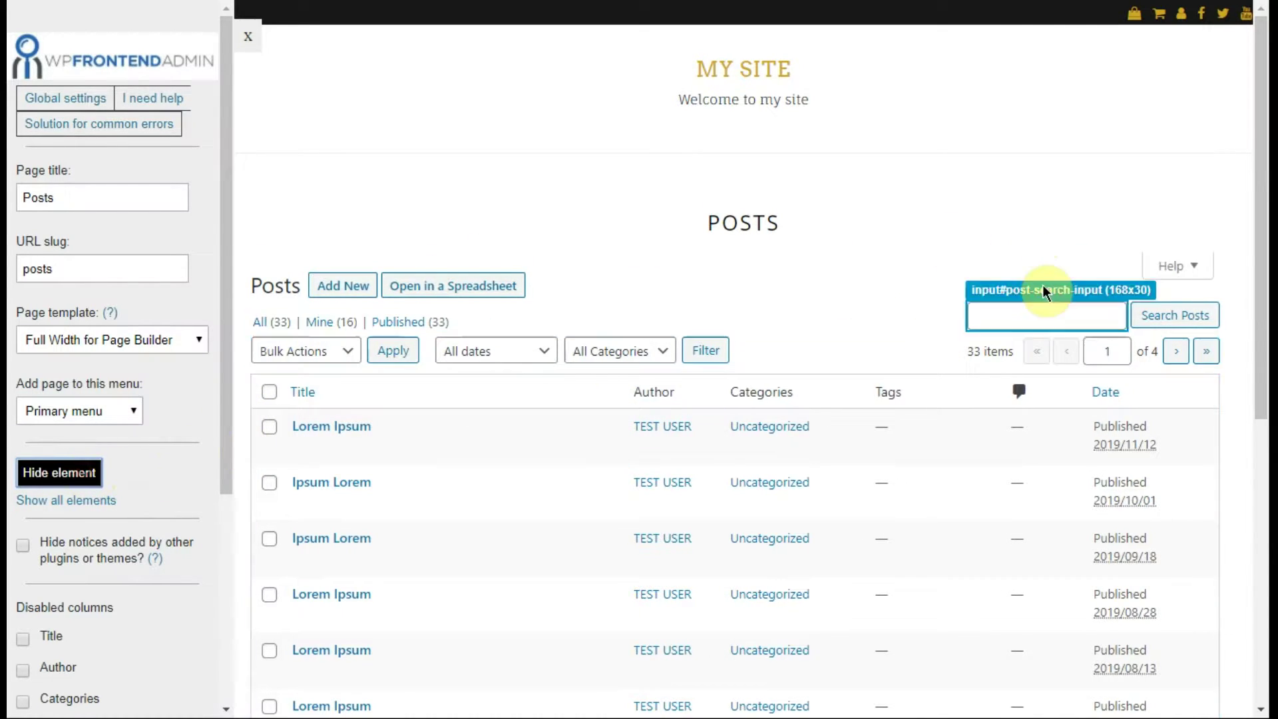
click(1177, 267)
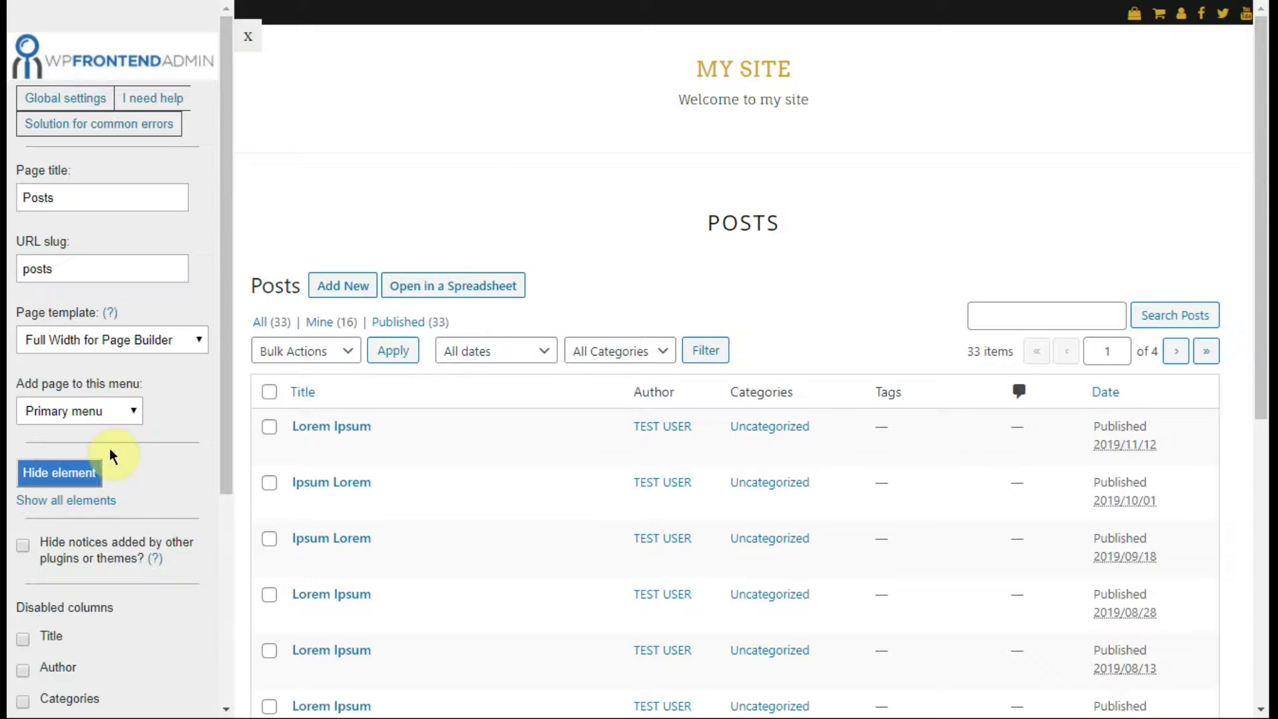
click(97, 472)
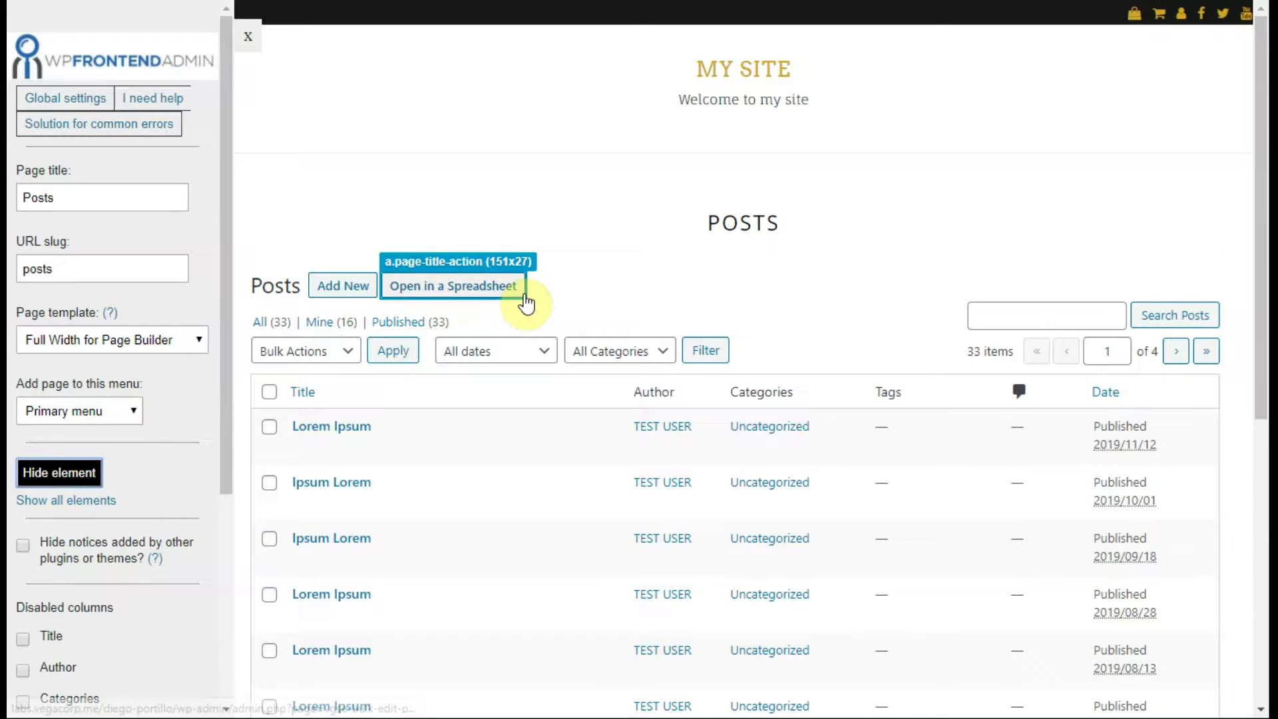
click(525, 301)
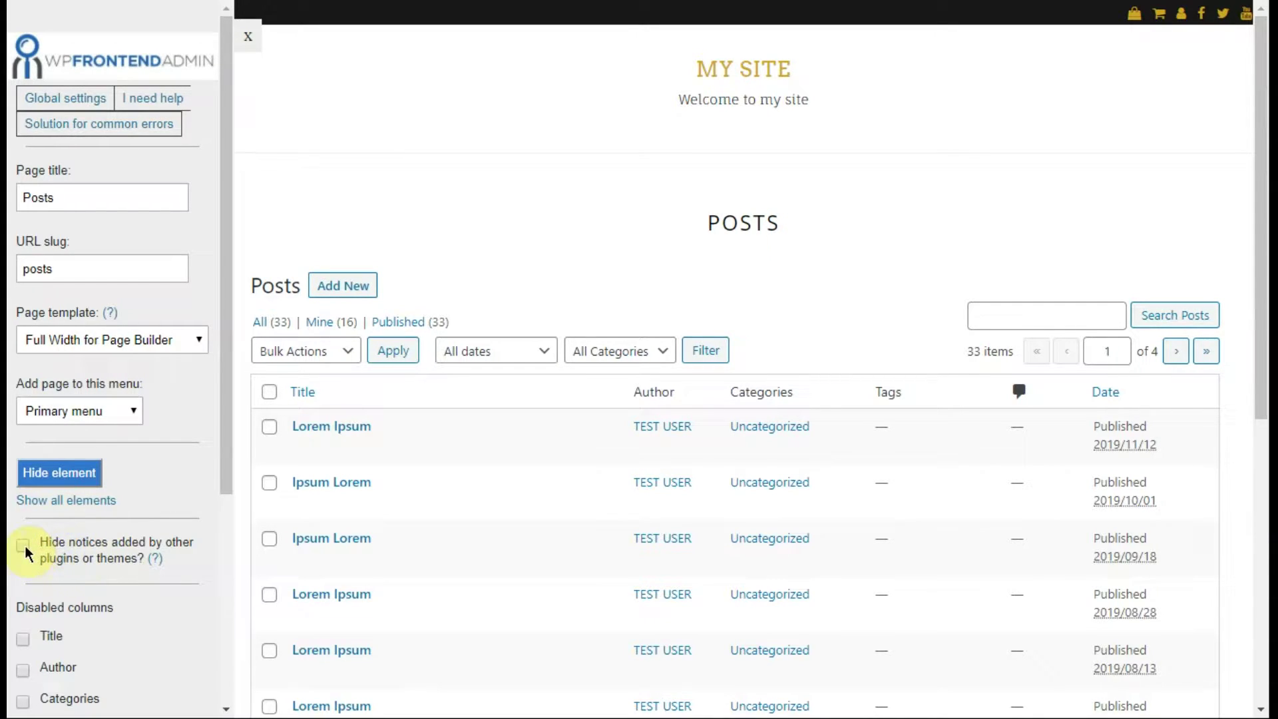
click(24, 547)
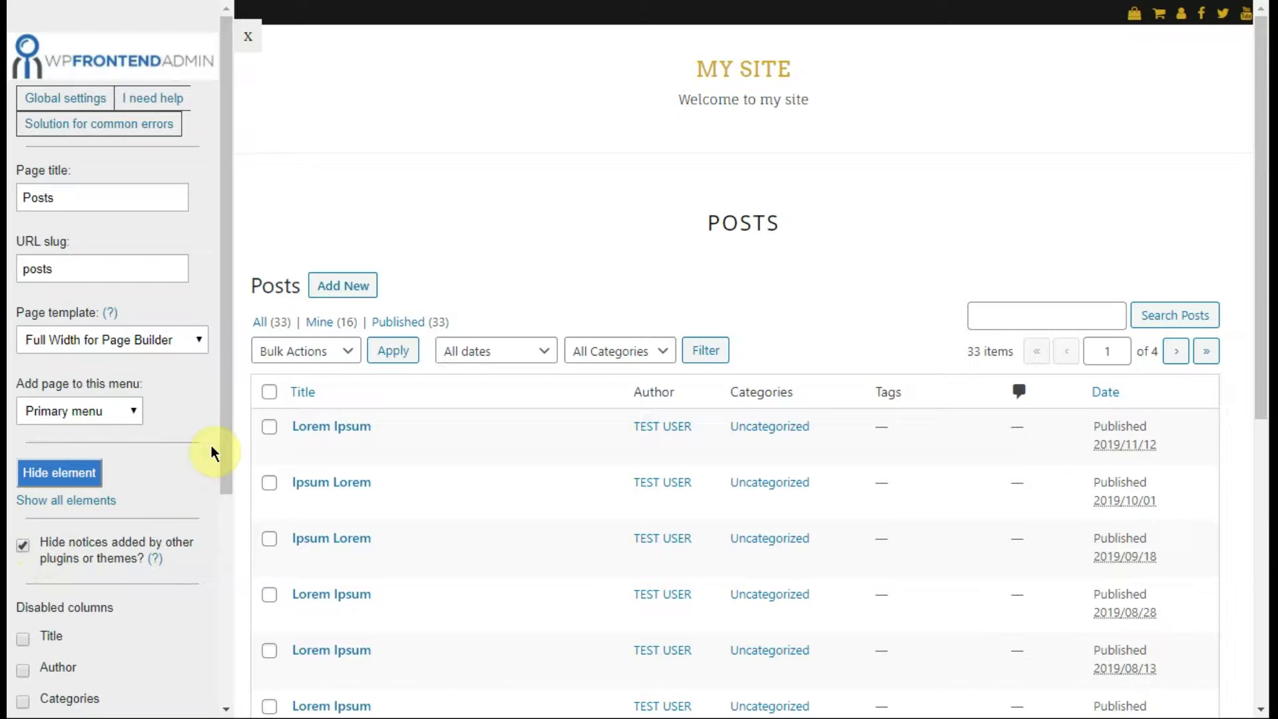
Step: Tick Comments and Date under Disabled columns in the Frontend Admin sidebar
drag(226, 399, 224, 612)
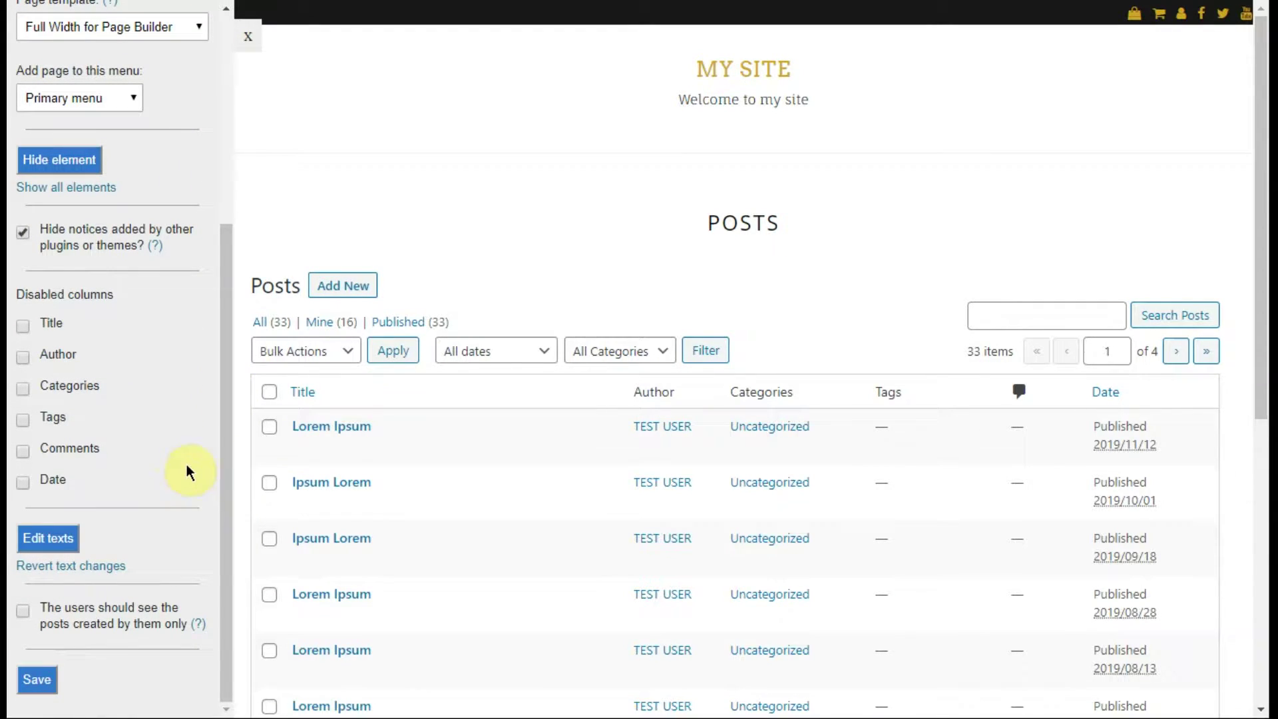
click(22, 452)
click(24, 482)
Step: Change the Add New button label above the posts list to 'New Post'
click(59, 538)
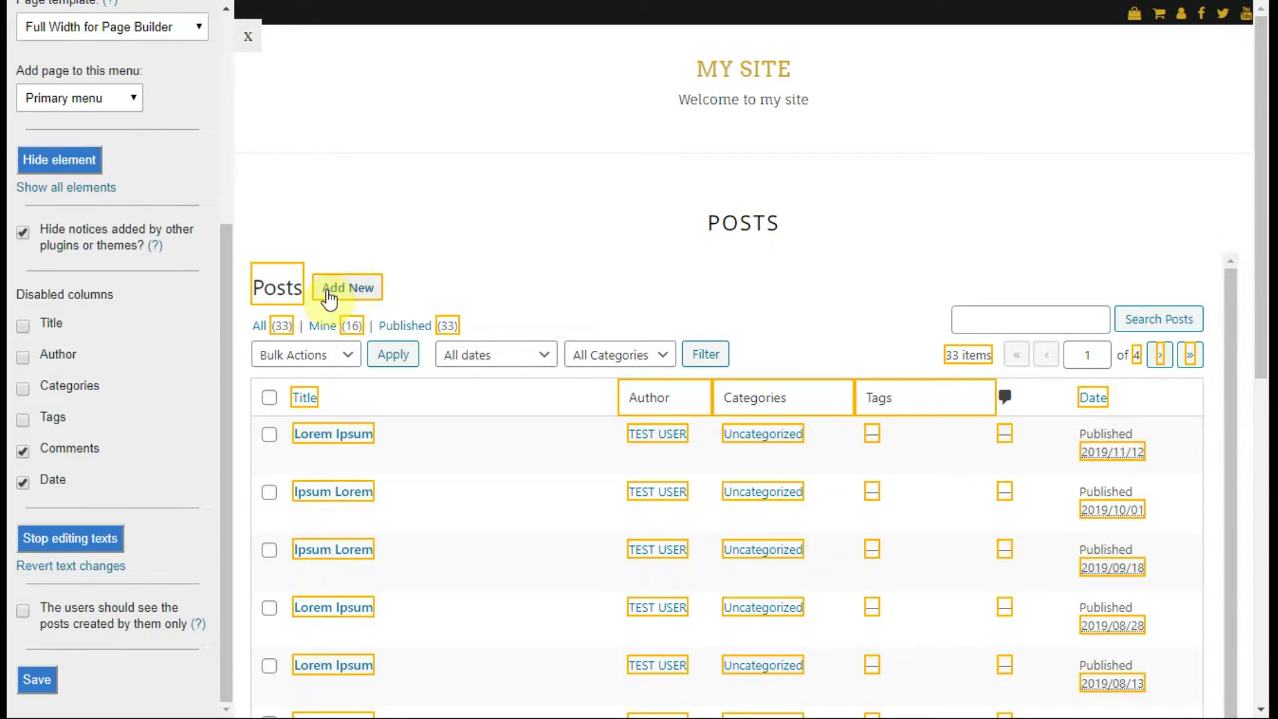
drag(330, 288, 376, 285)
key(BackSpace)
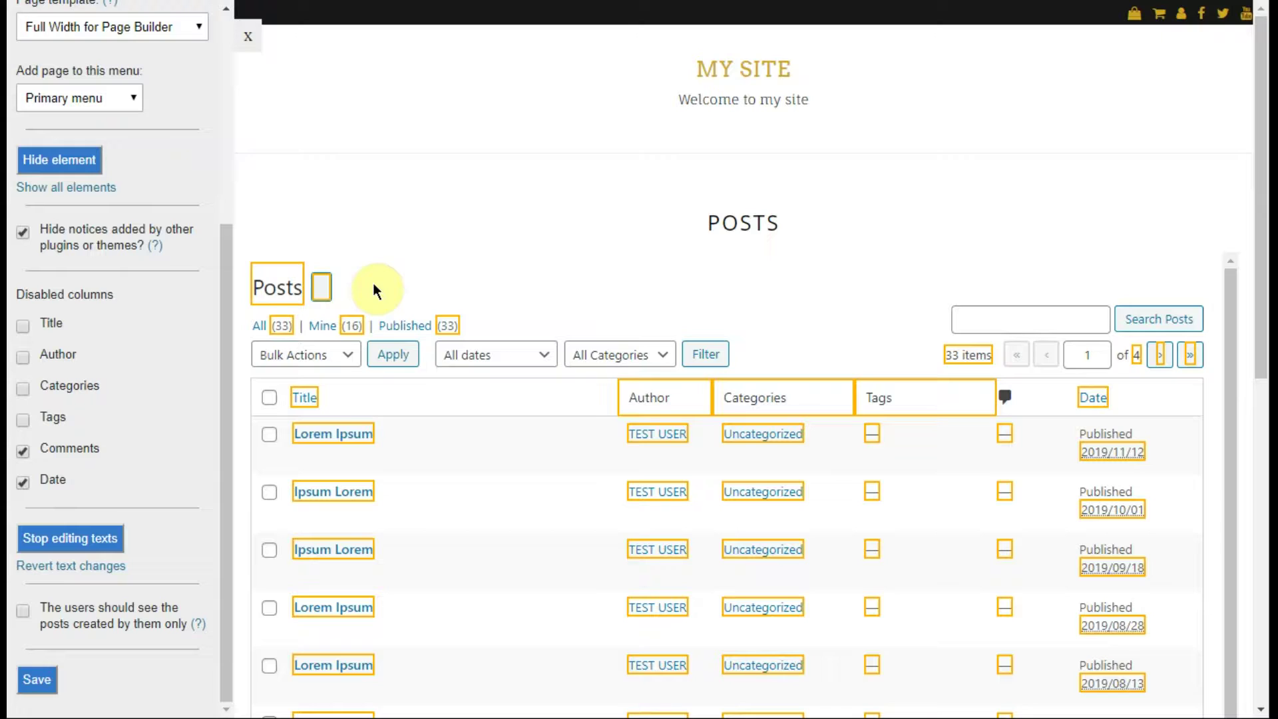
text(New Post)
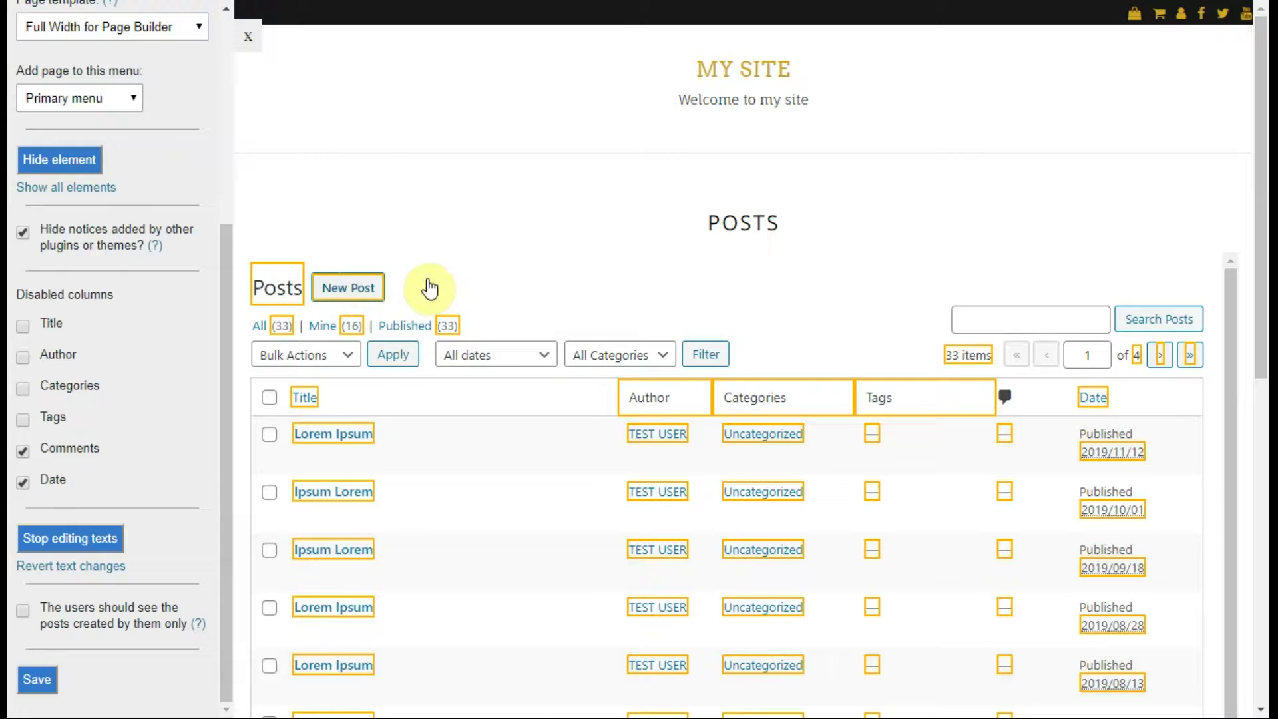
click(79, 539)
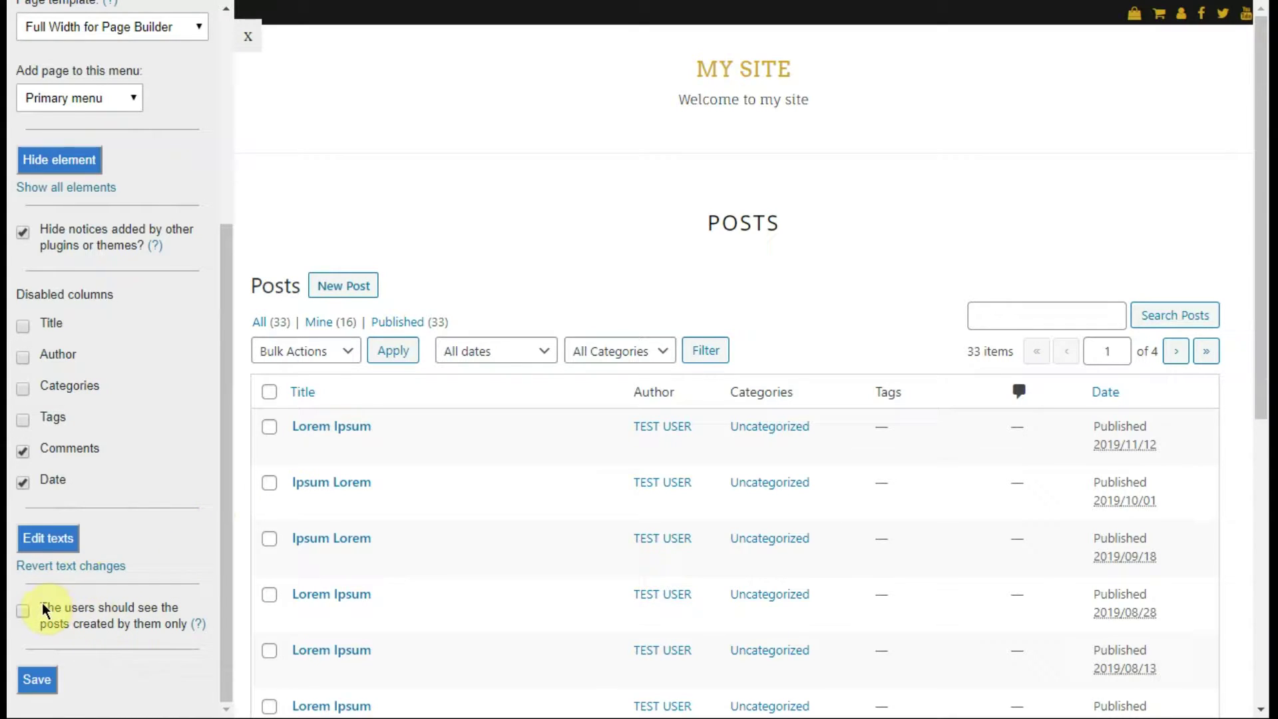
Step: Enable 'users should see the posts created by them only', then save and confirm the alert
drag(42, 608, 177, 629)
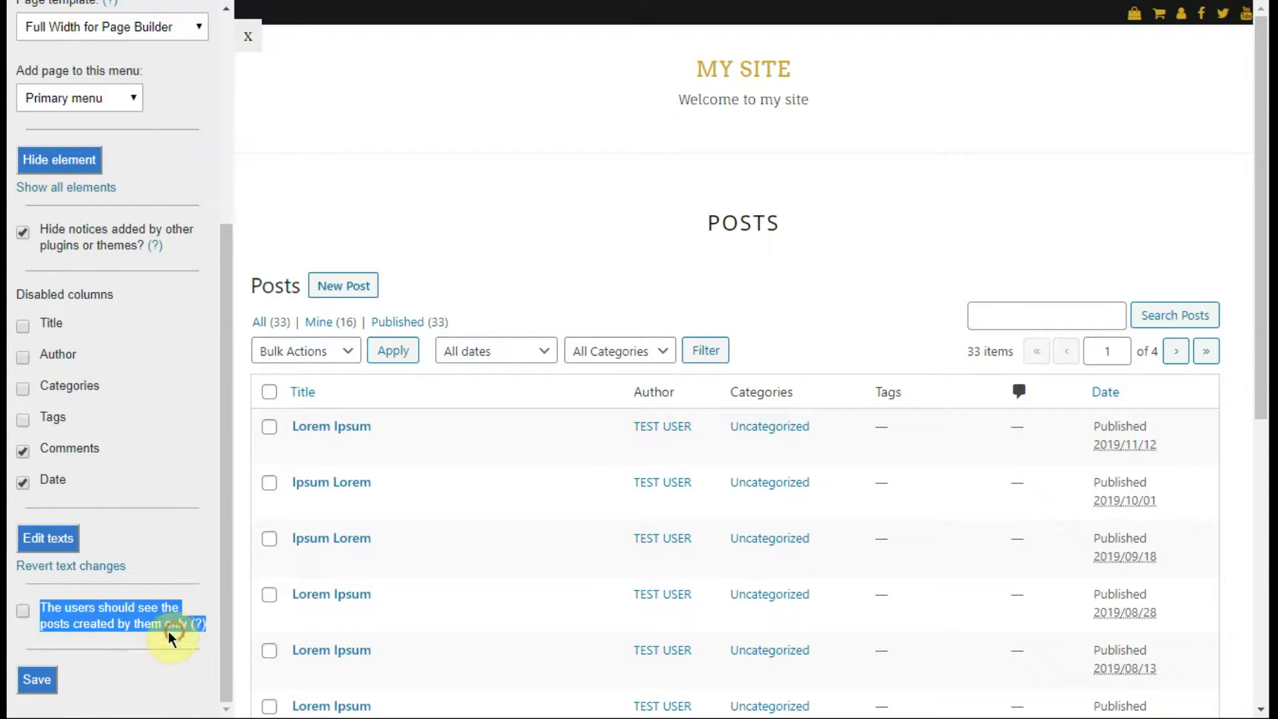
click(114, 621)
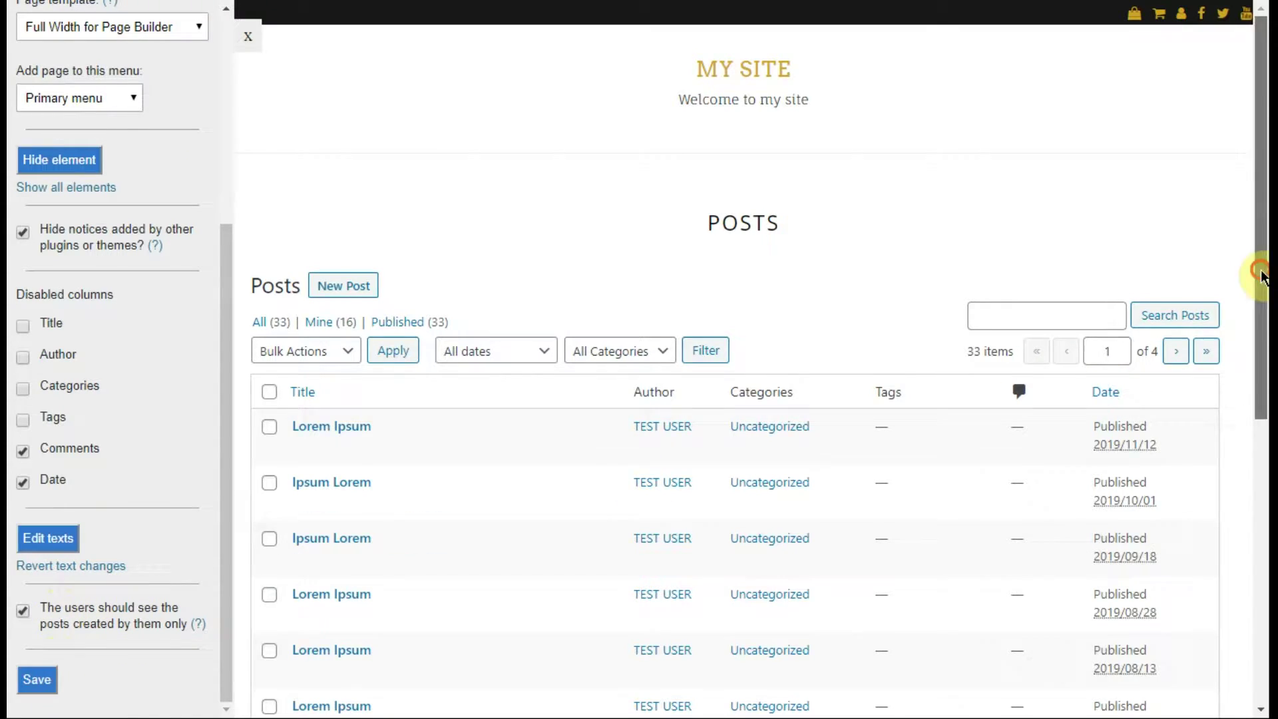
scroll(1269, 287, down, 1)
scroll(1268, 288, up, 1)
click(36, 679)
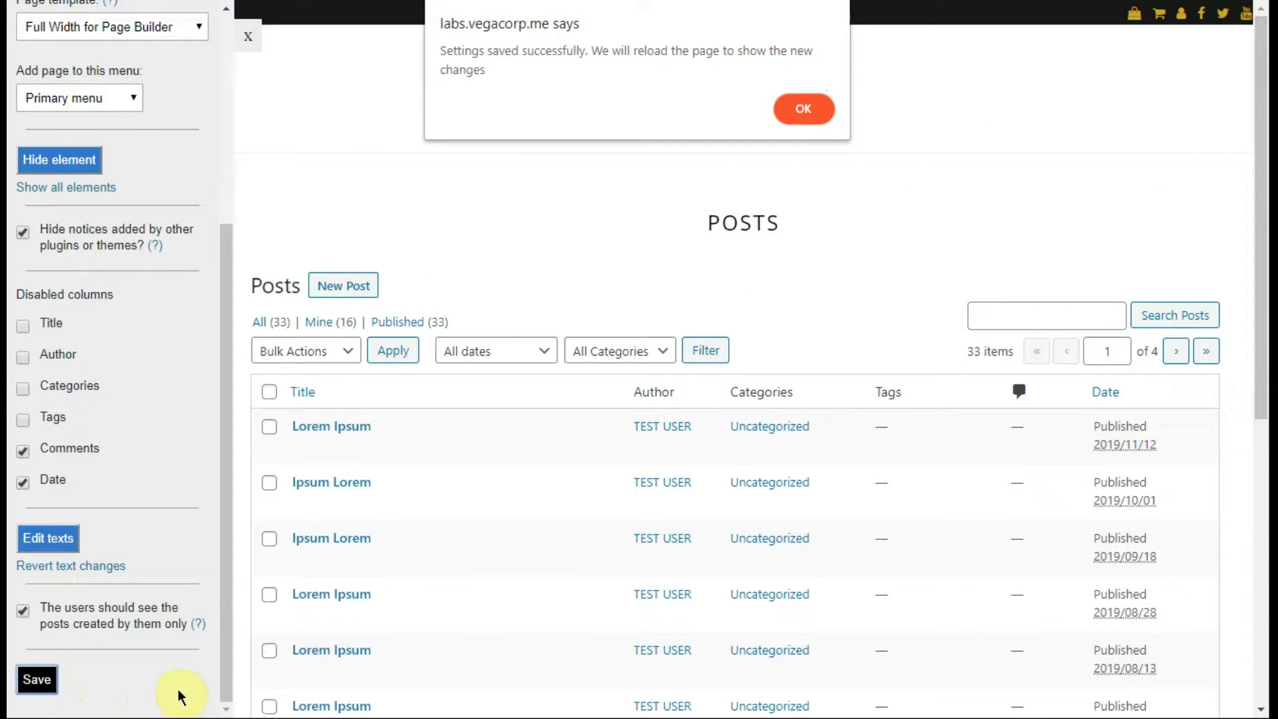
click(818, 121)
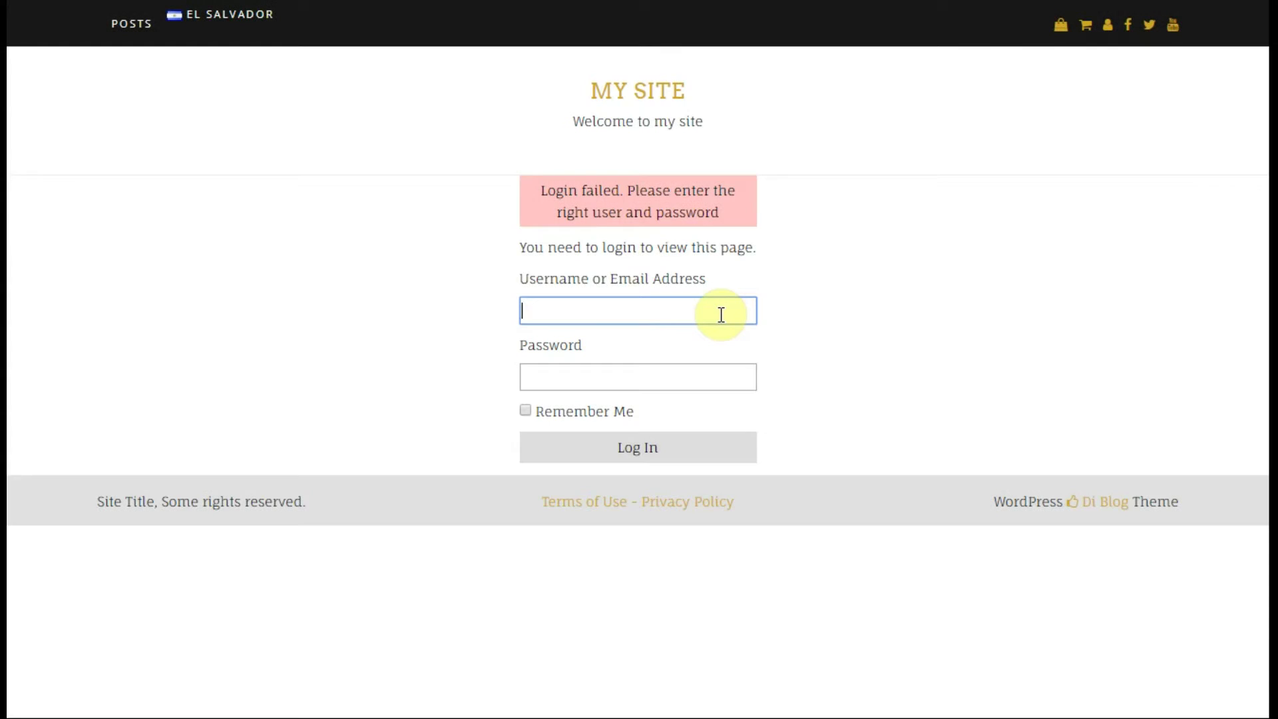
Step: Log in on the front-end form with the demo user's username and password
text(1demo)
key(Tab)
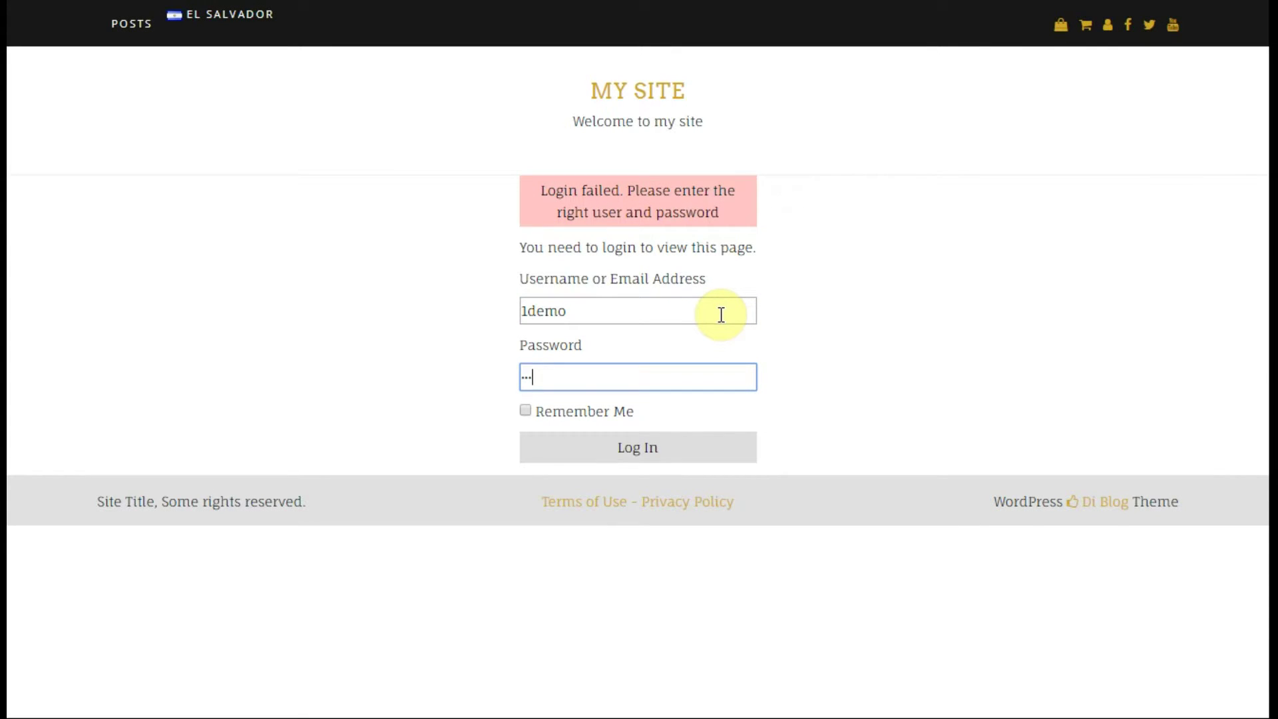
key(Return)
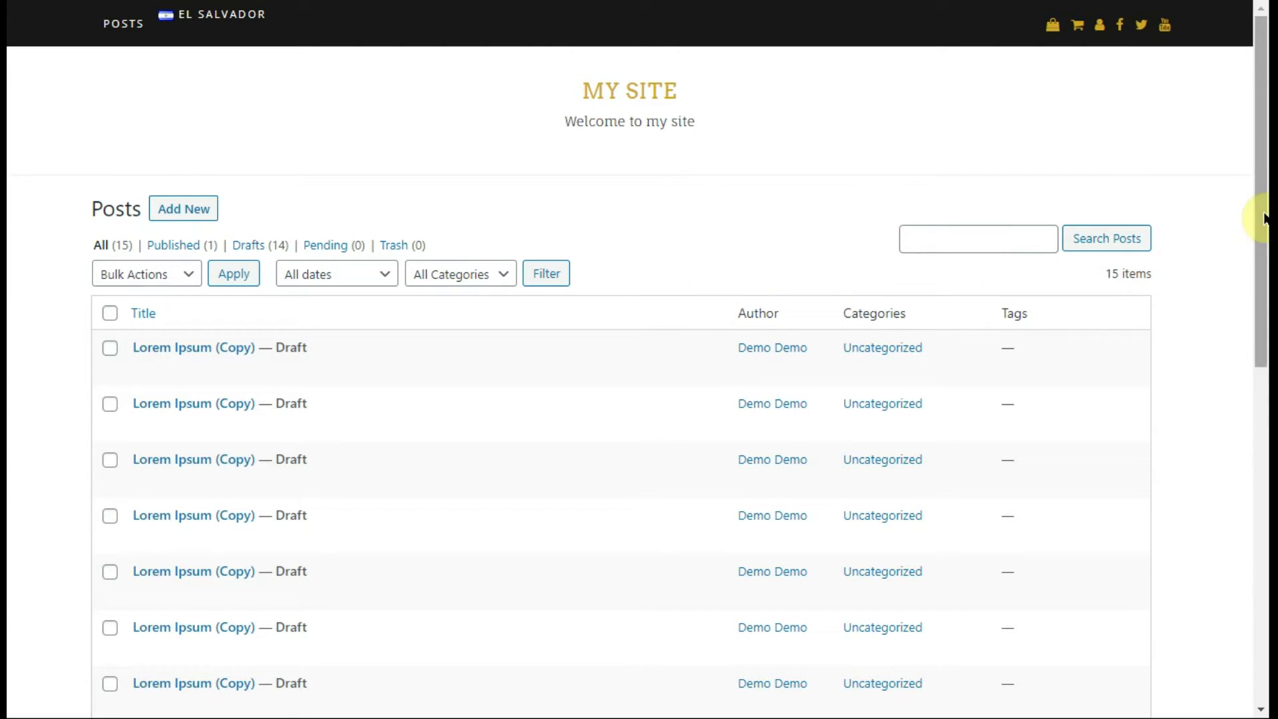
Step: Make the second paragraph bold with red text, then add an empty paragraph and an image block
drag(1258, 215, 1247, 369)
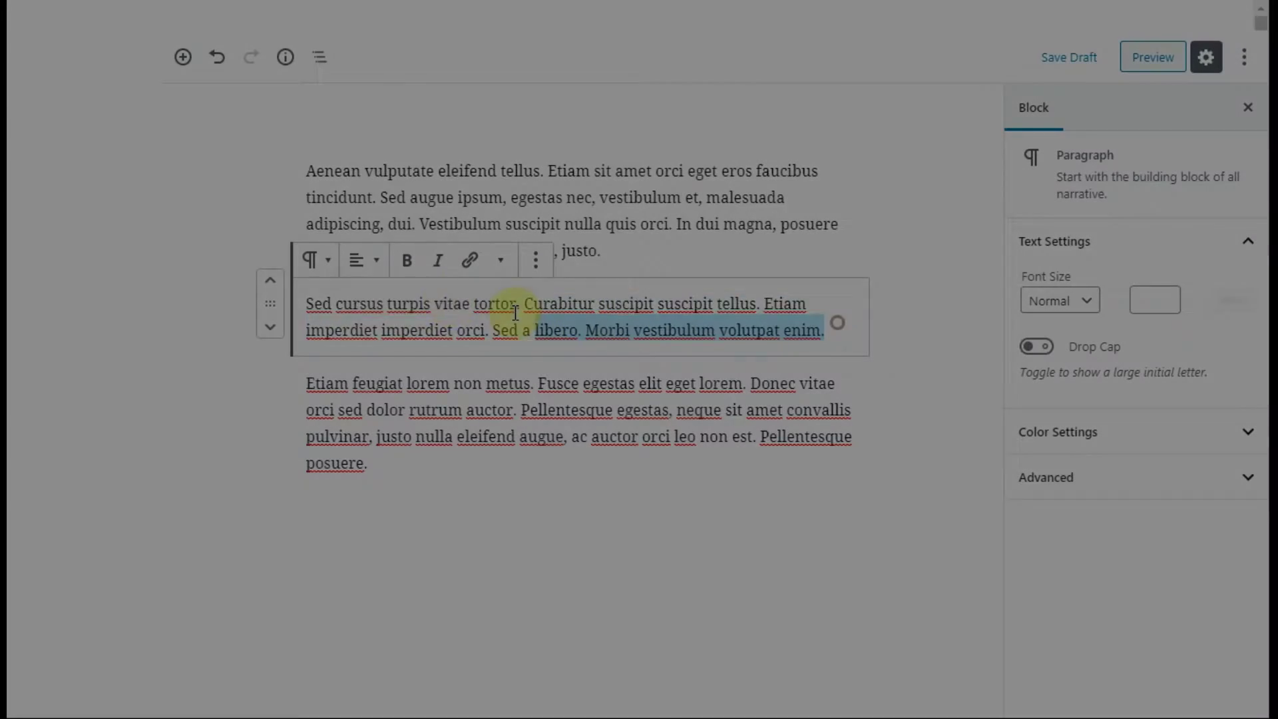
drag(514, 308, 310, 293)
click(407, 259)
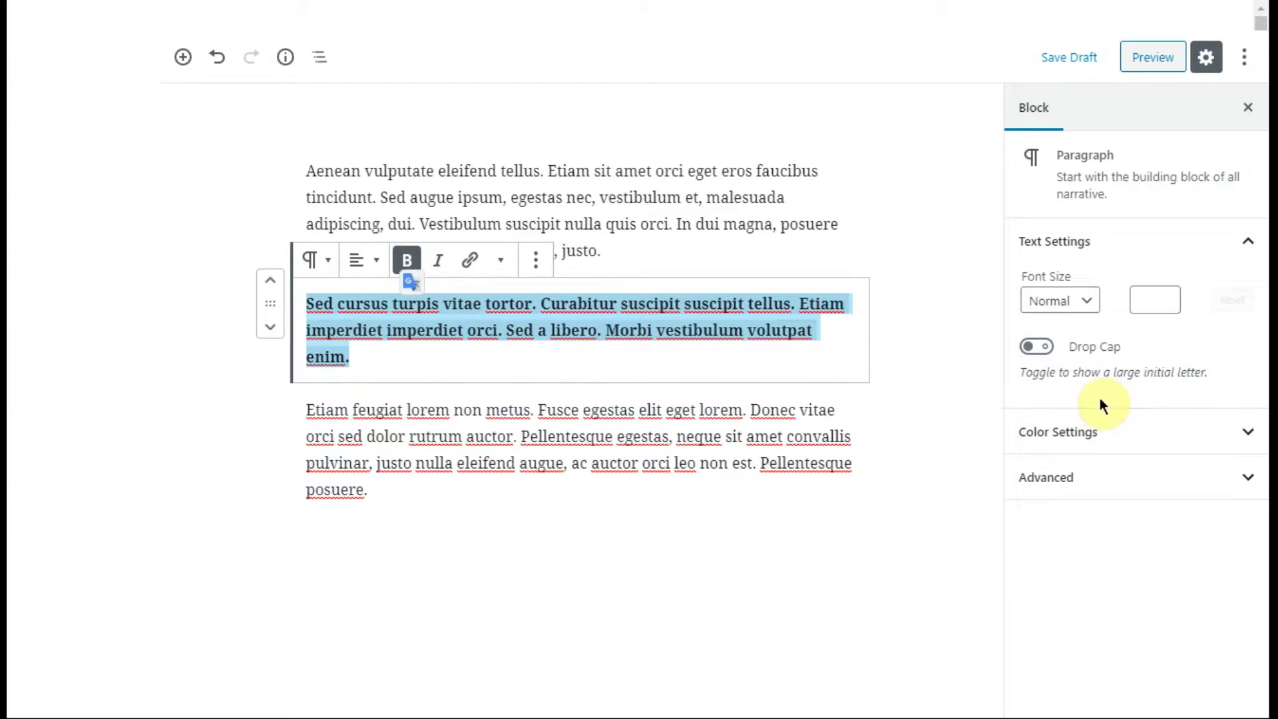
click(1104, 439)
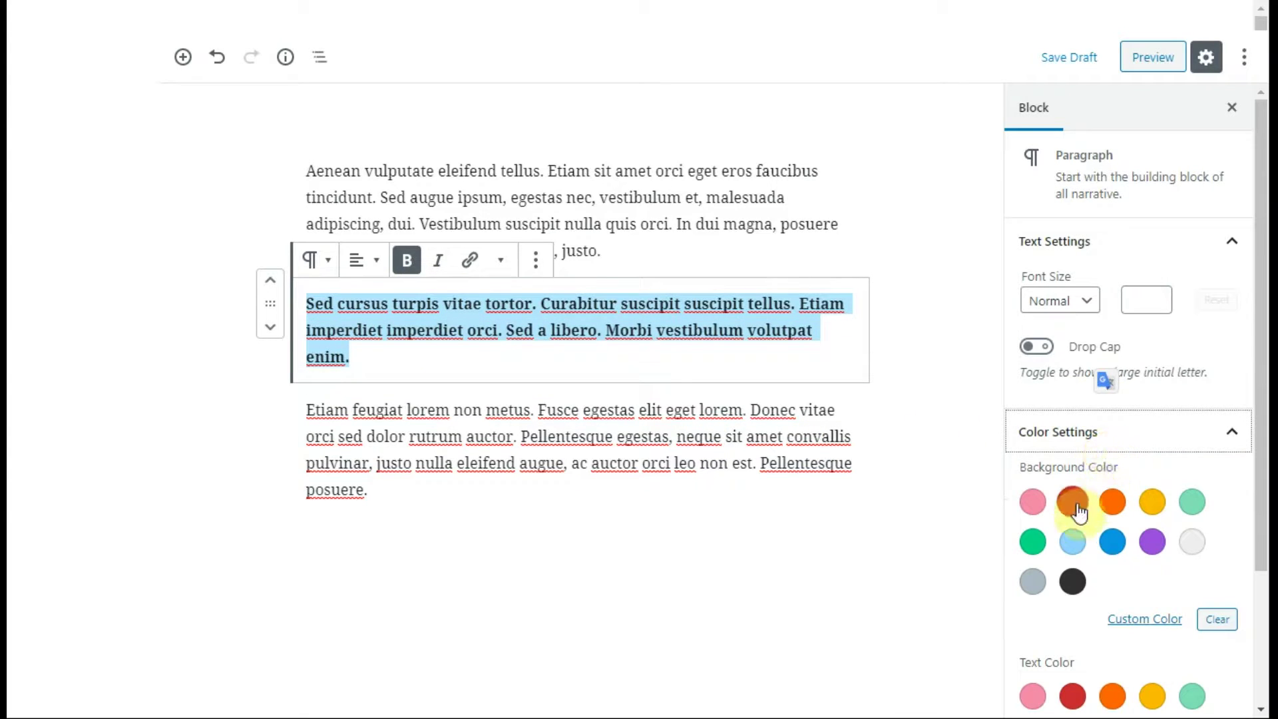
click(1072, 695)
click(608, 503)
click(608, 510)
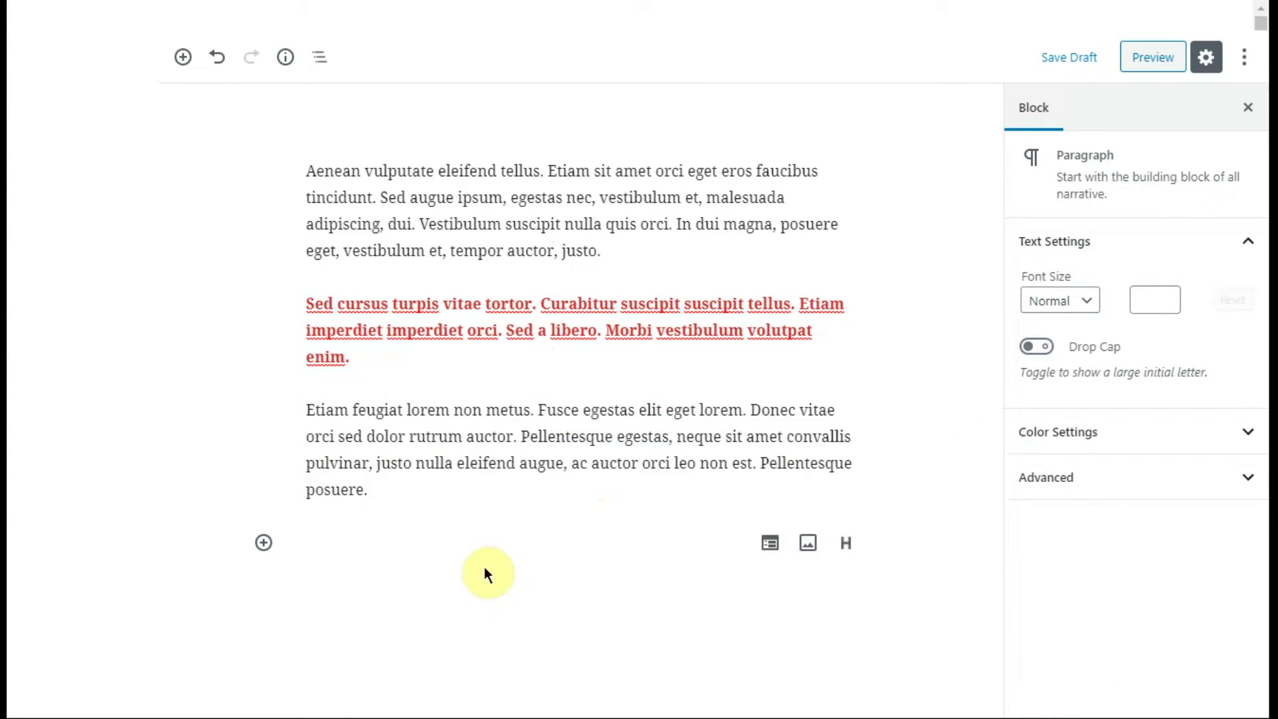
click(808, 540)
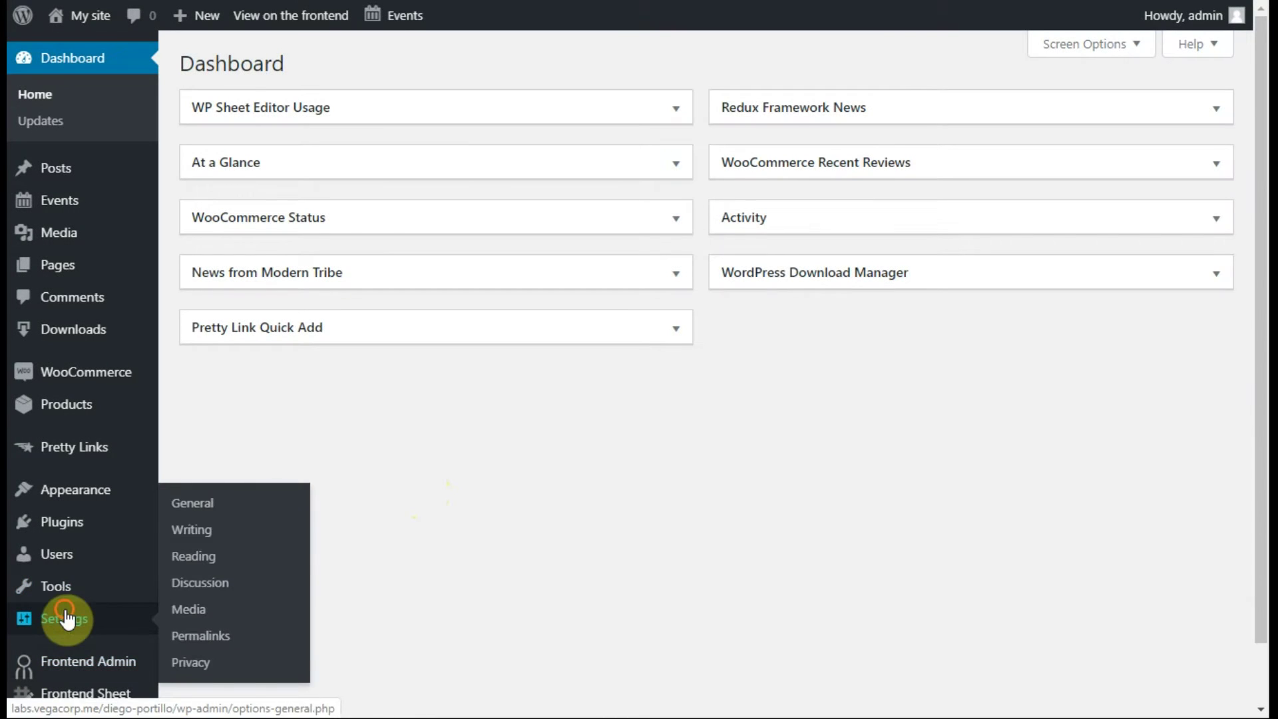
Step: Show General Settings on the front end with Full Width for Page Builder, Primary menu, and Help hidden
click(63, 619)
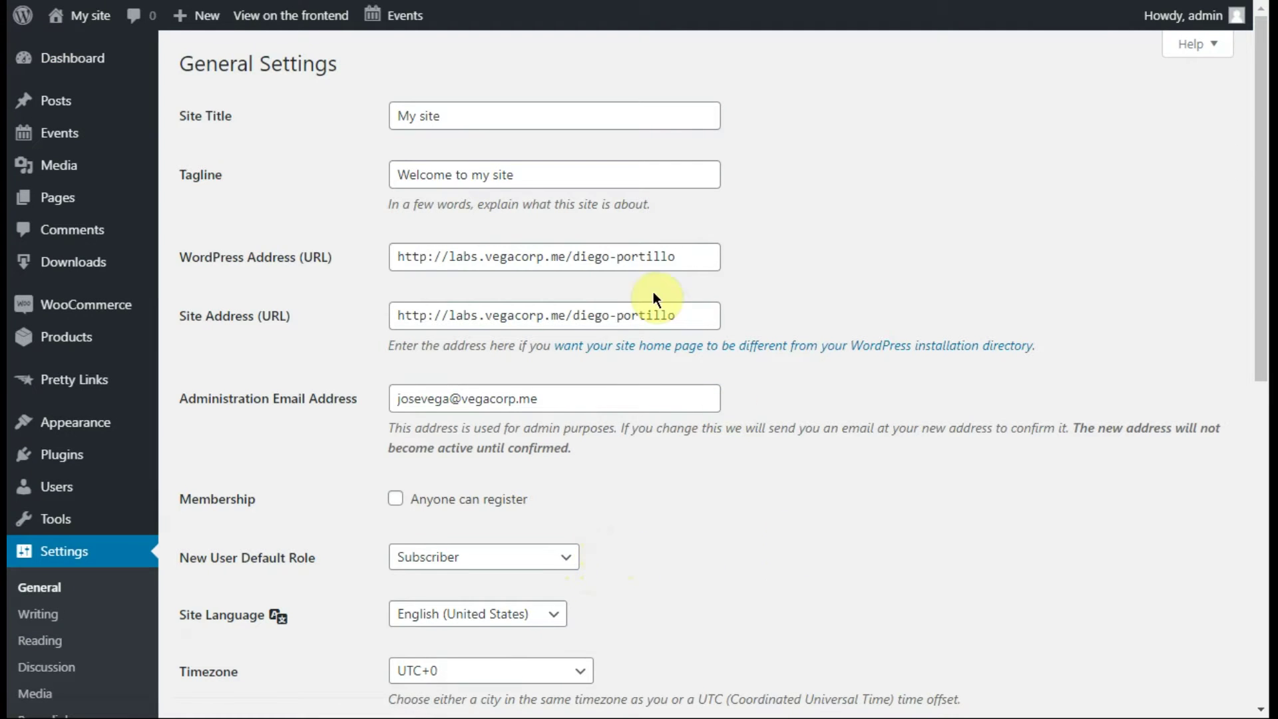
click(306, 17)
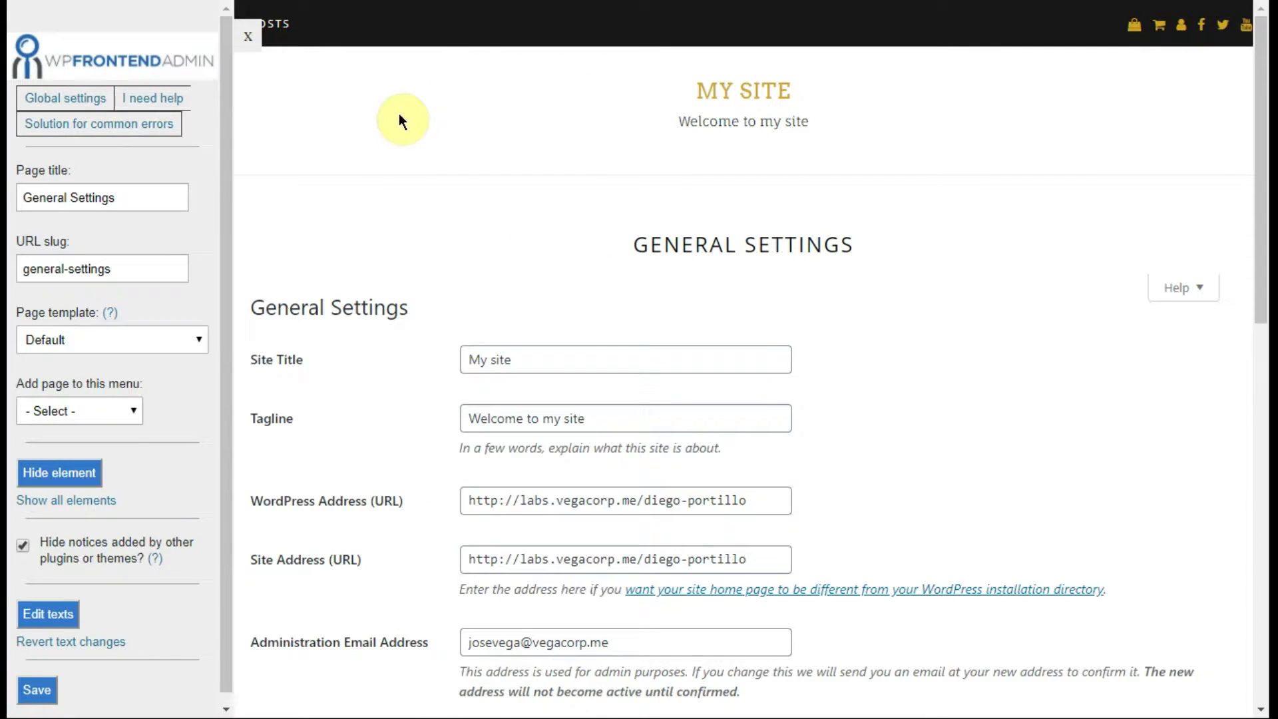
click(125, 341)
click(125, 376)
click(125, 411)
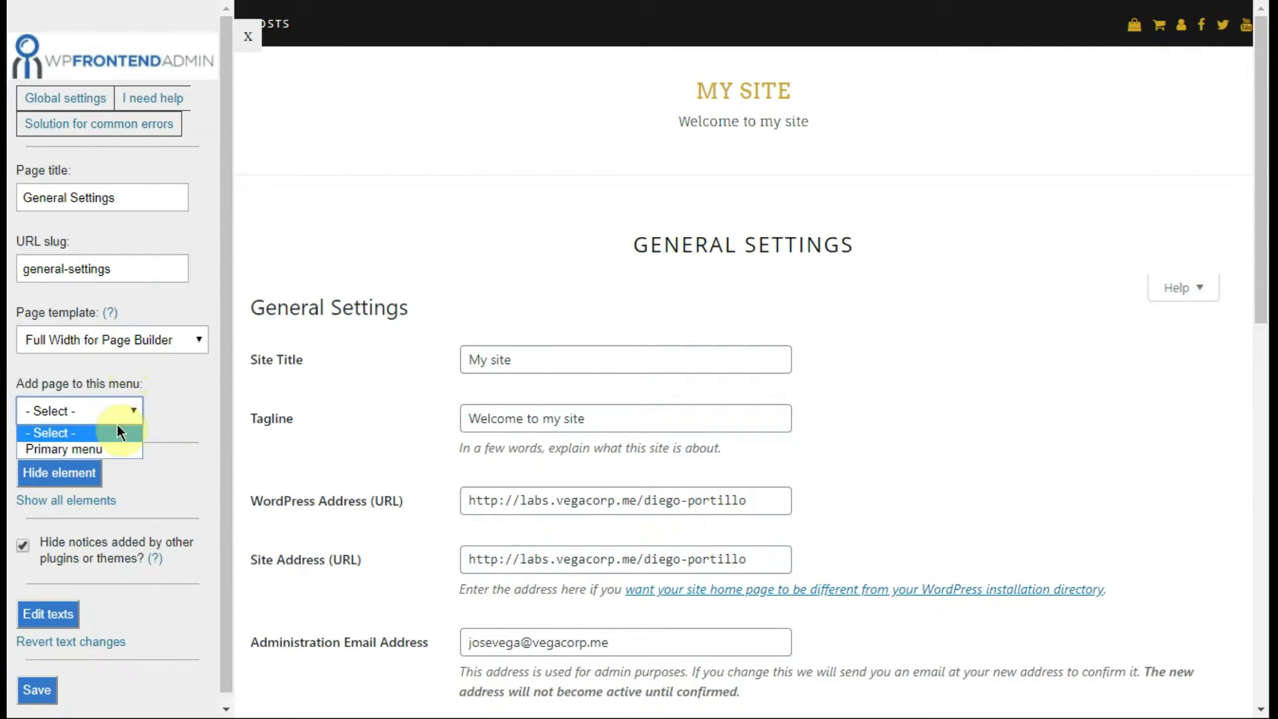
click(122, 446)
click(79, 472)
click(1165, 291)
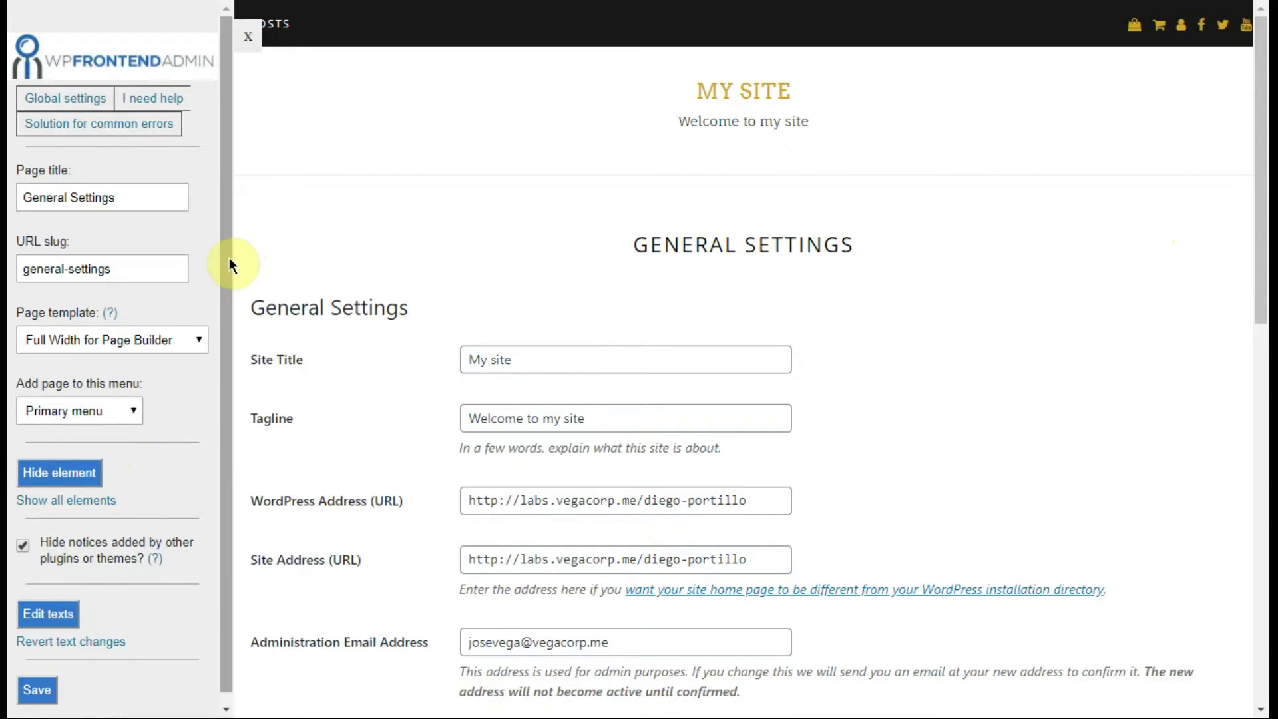
scroll(214, 357, down, 1)
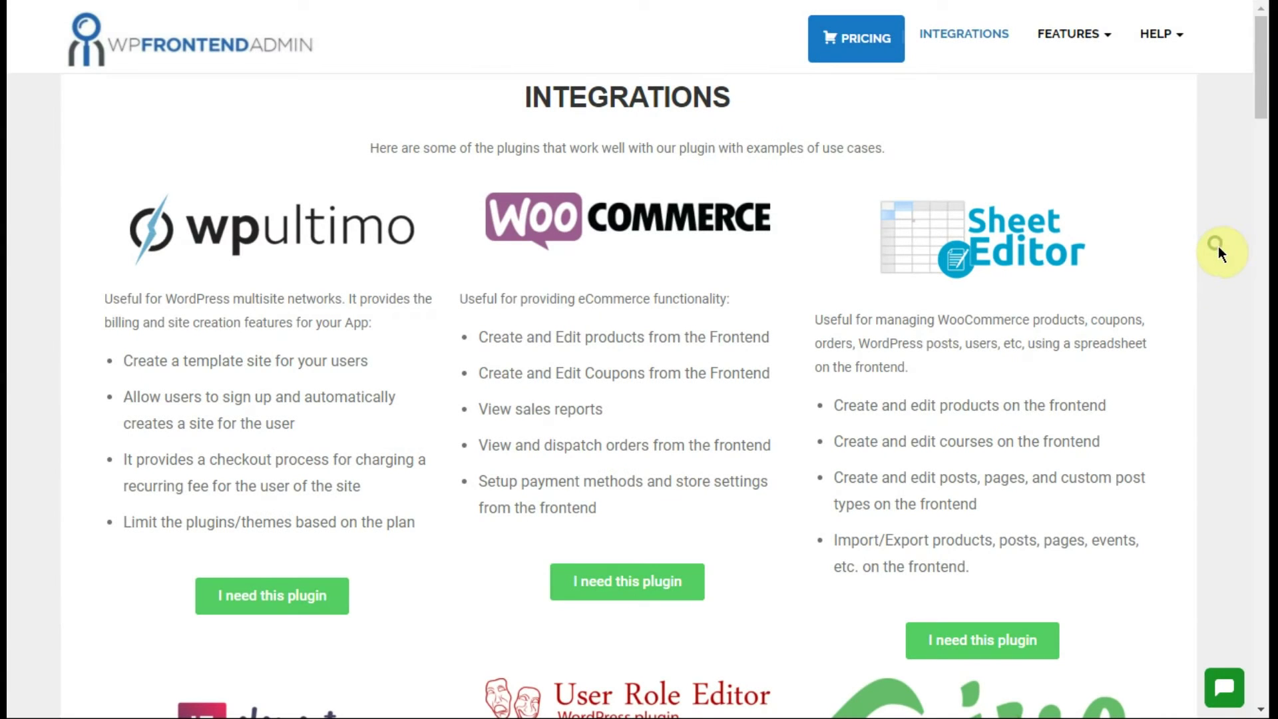
middle_click(1221, 248)
click(1220, 135)
scroll(1237, 208, down, 9)
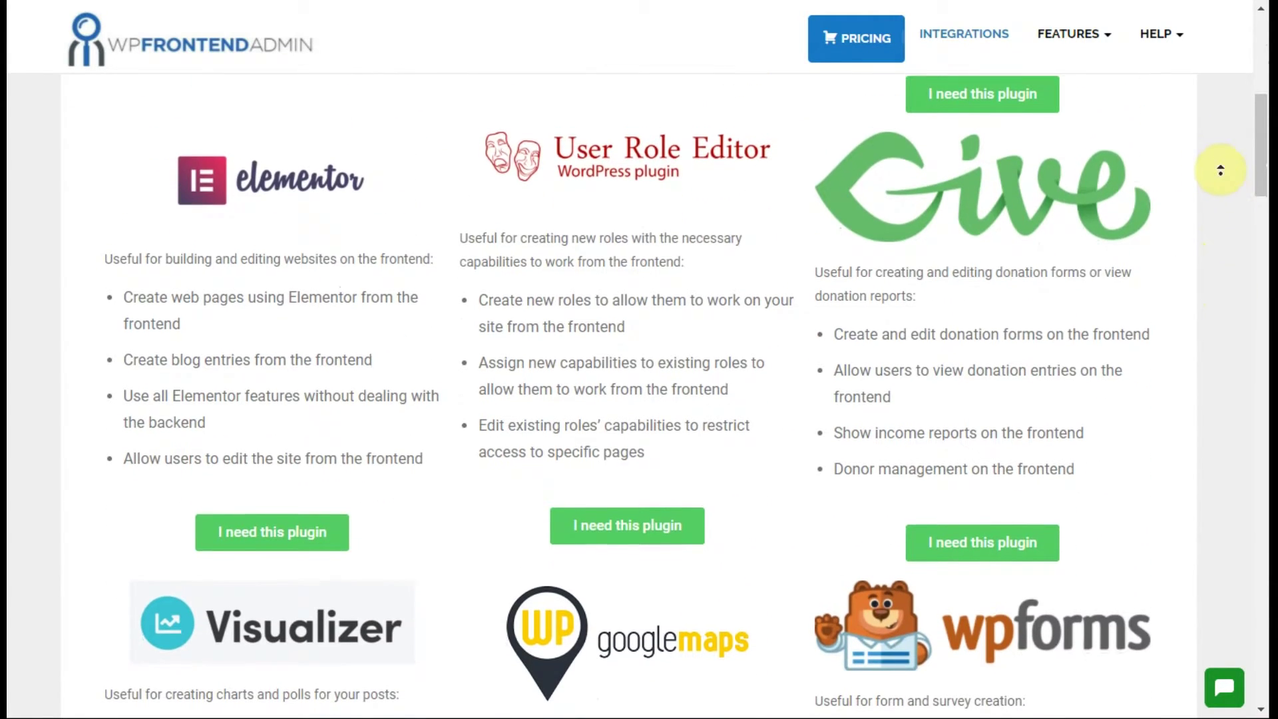
scroll(1221, 250, down, 3)
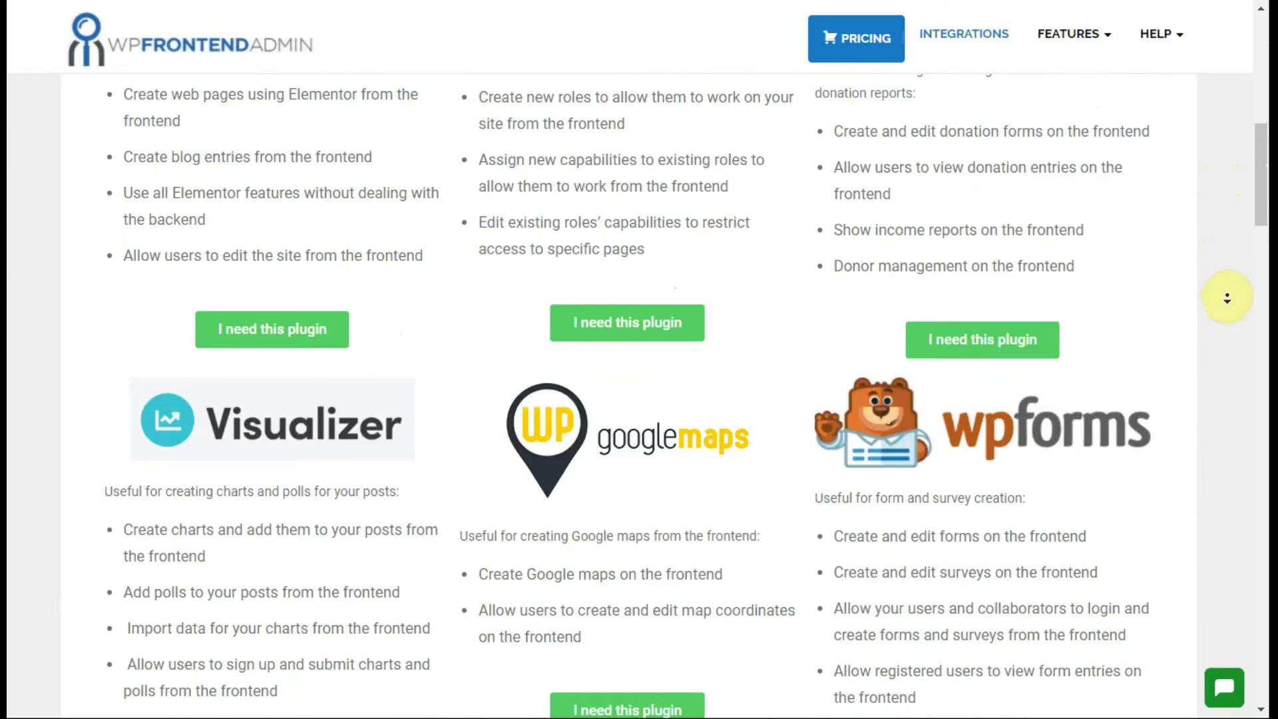
scroll(1227, 297, down, 3)
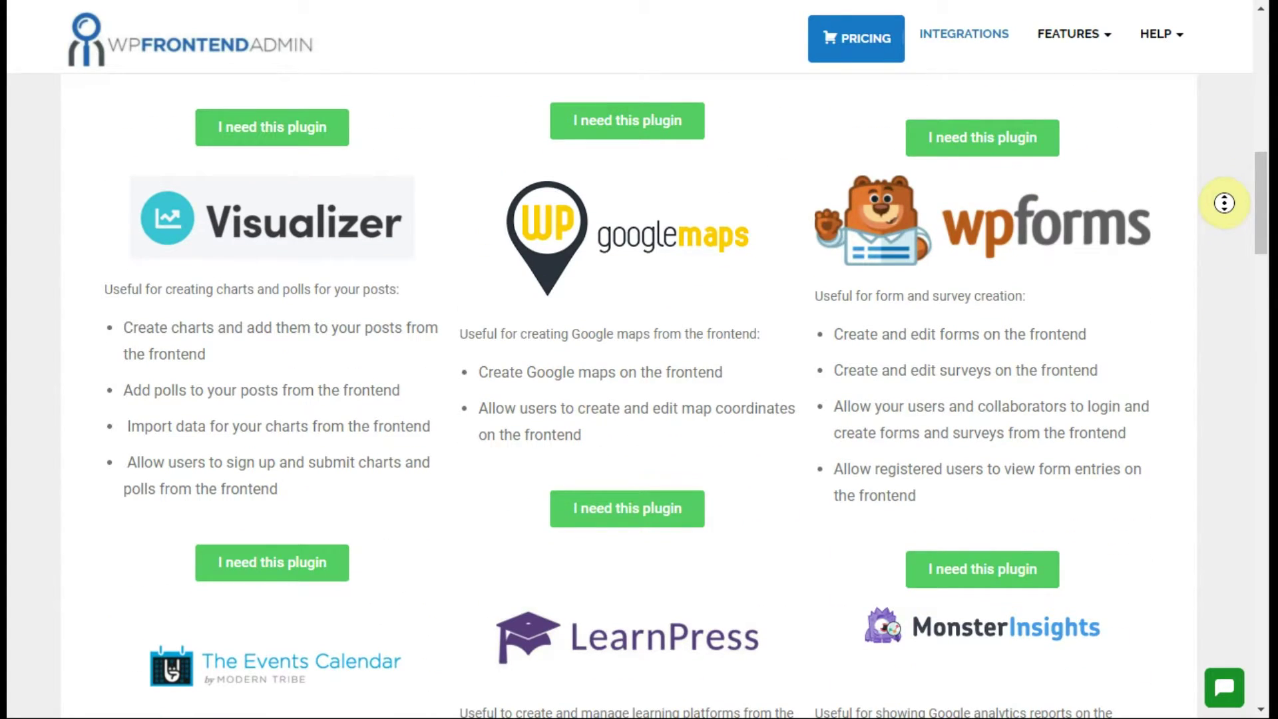
scroll(1224, 203, down, 7)
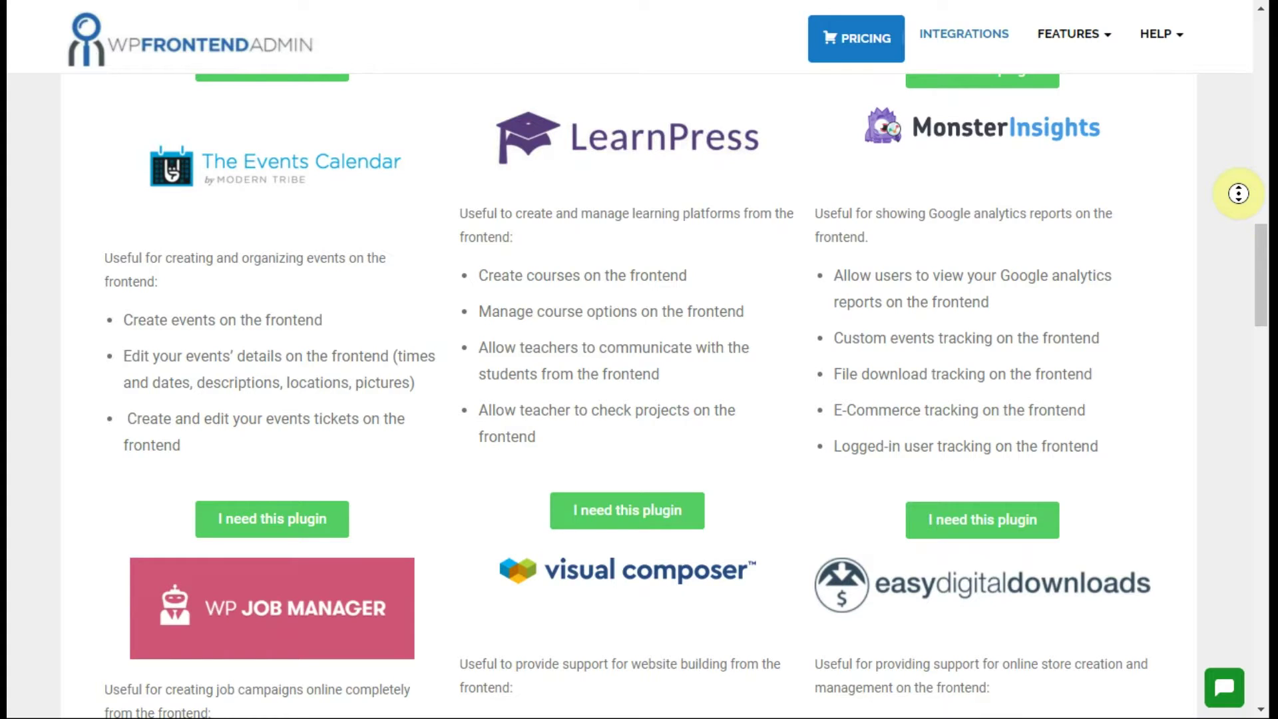
scroll(1231, 196, down, 6)
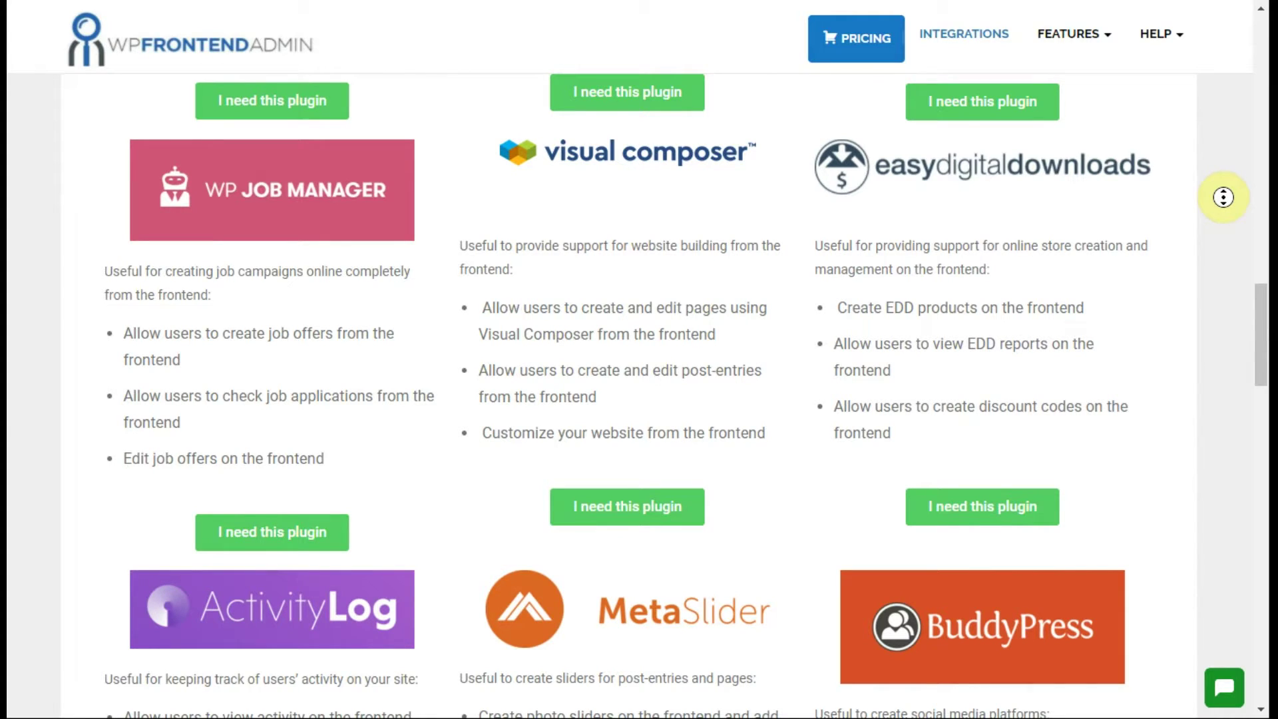
scroll(1223, 197, down, 7)
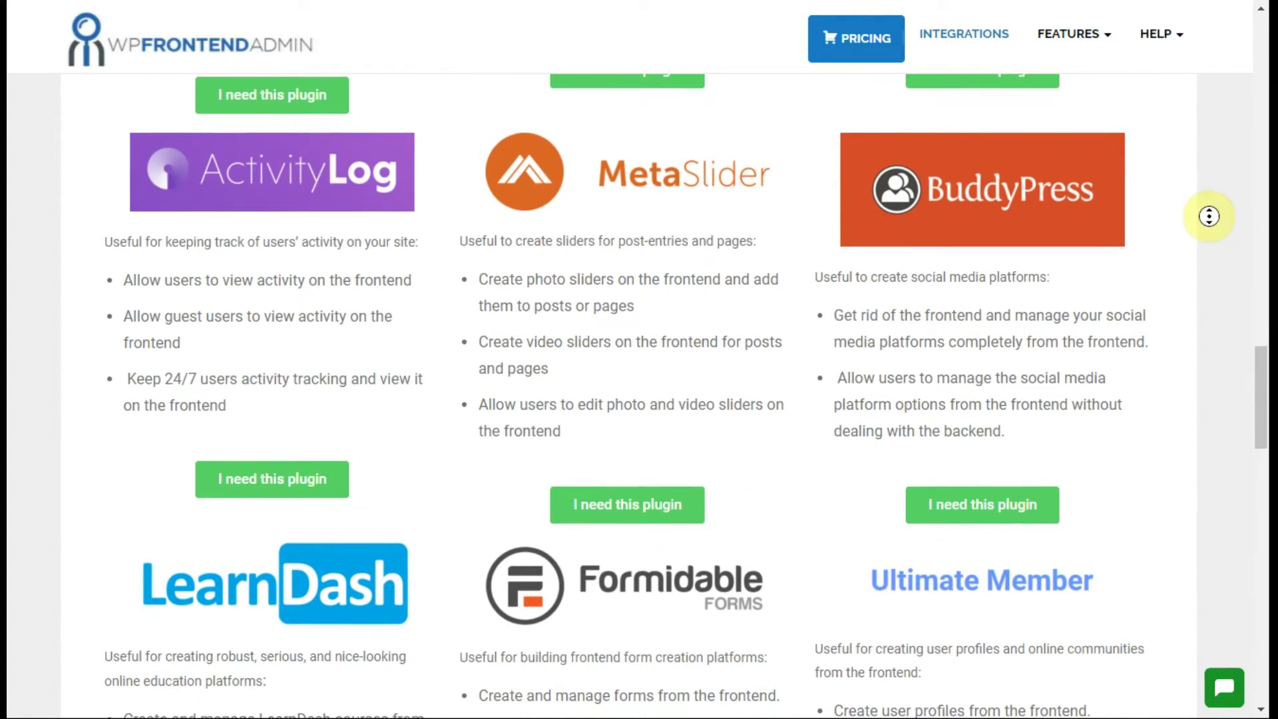
scroll(1209, 217, down, 1)
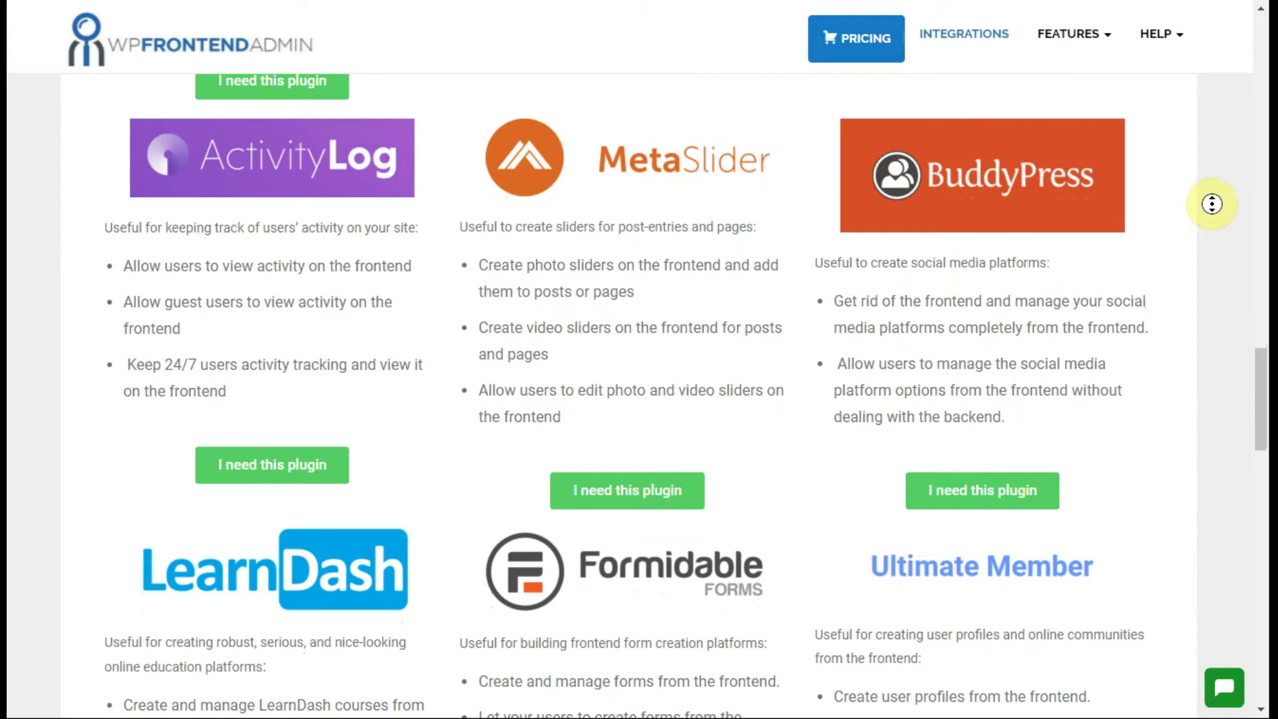
scroll(1212, 203, down, 5)
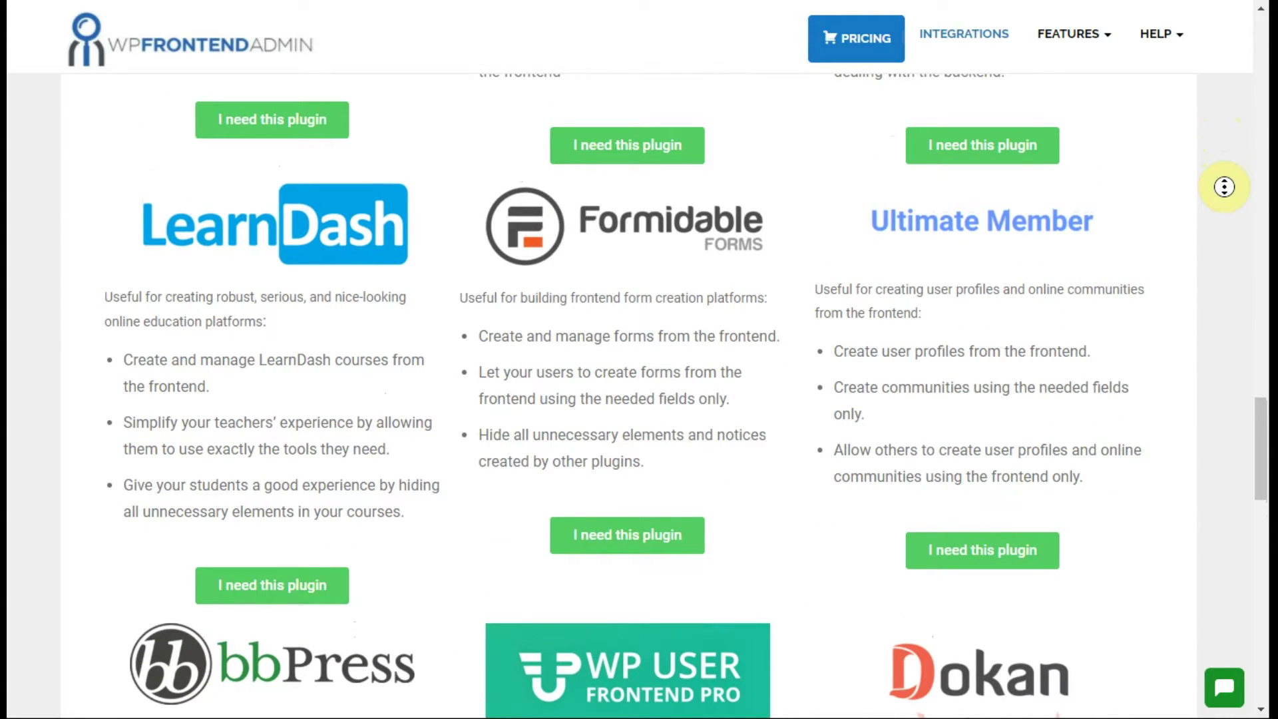
scroll(1228, 219, down, 5)
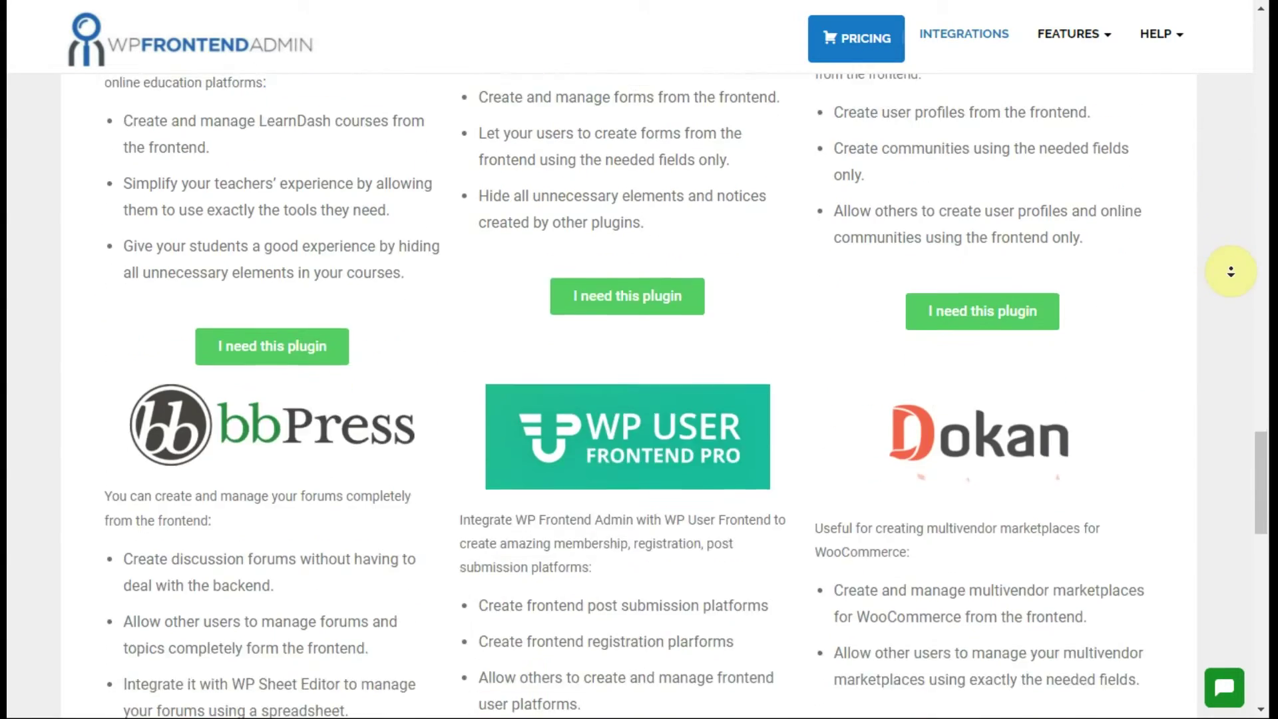
scroll(1233, 246, down, 1)
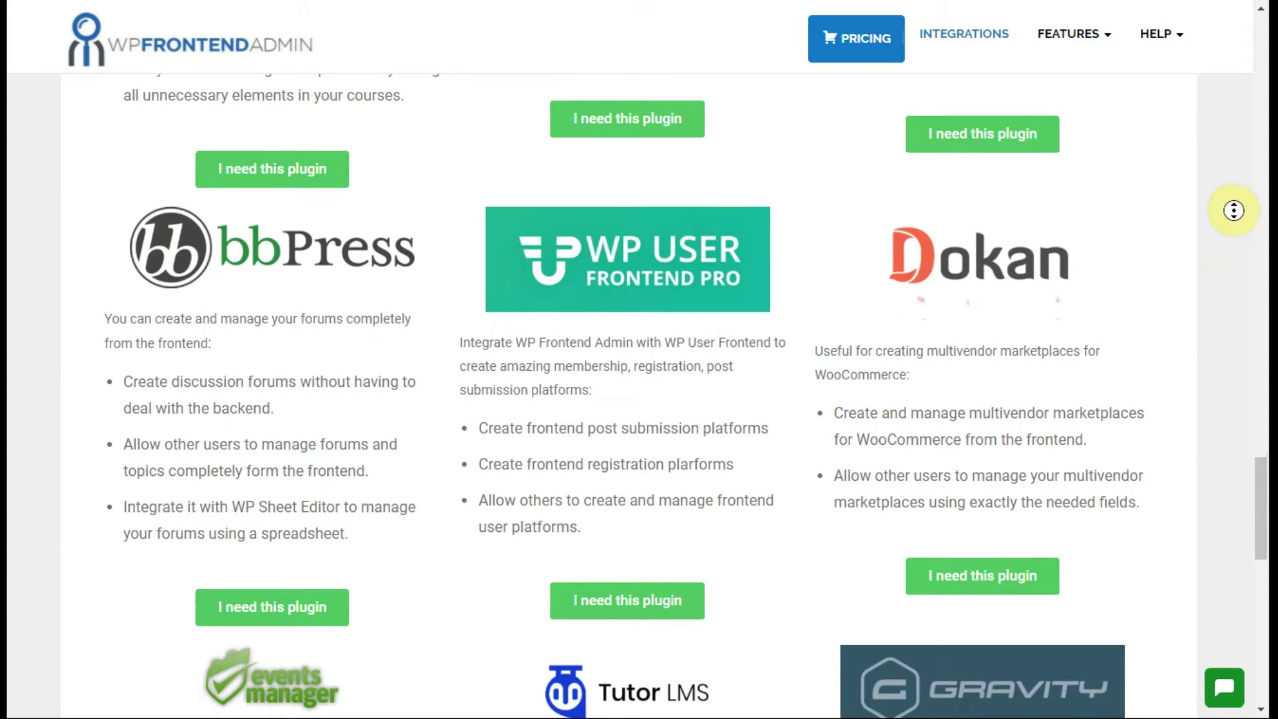
Step: Scroll down the front-end Forms page showing the Ninja Forms list
scroll(1233, 208, down, 6)
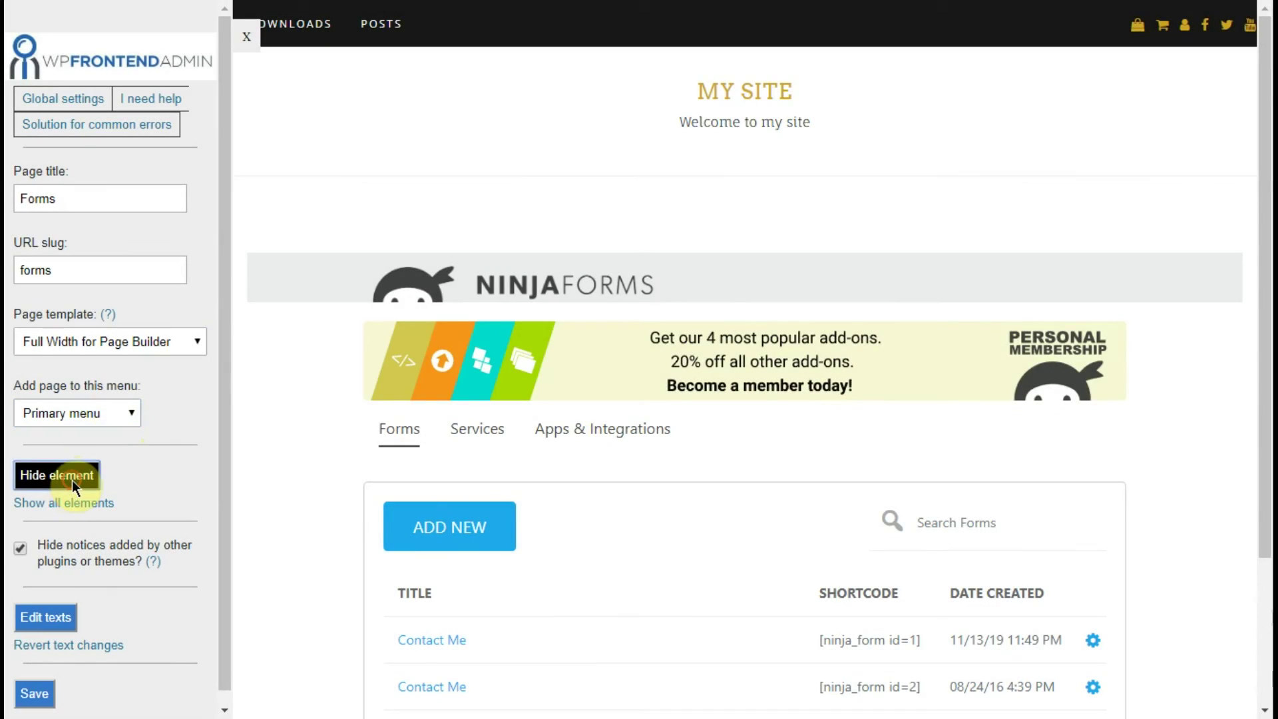
Step: Hide the Ninja Forms header, membership promo banner and active tab marker, then save and confirm
click(321, 282)
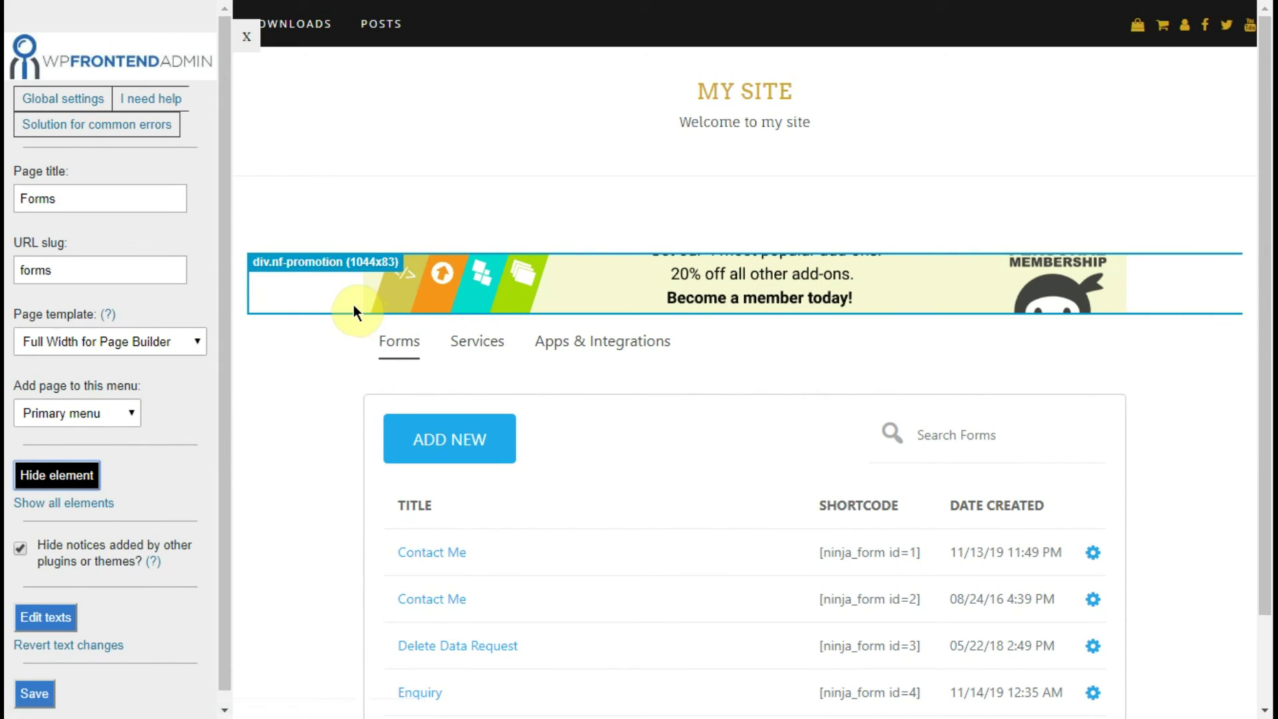
click(353, 306)
click(83, 478)
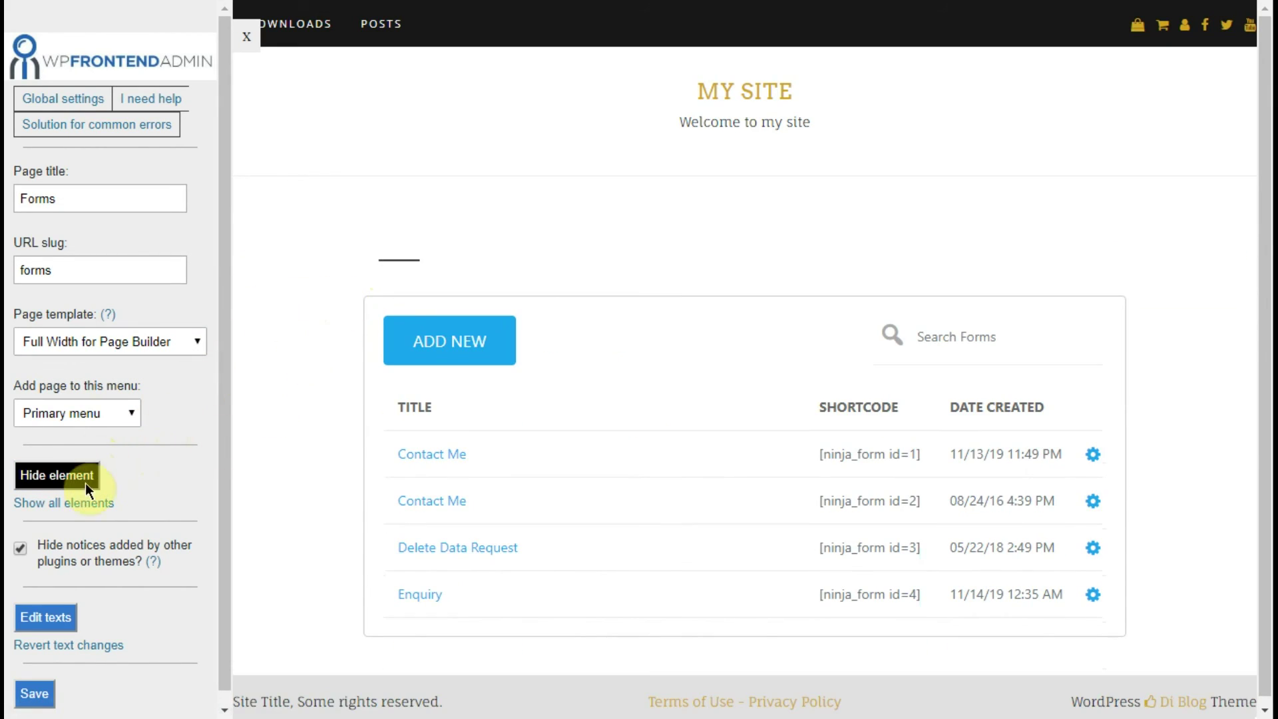
click(400, 260)
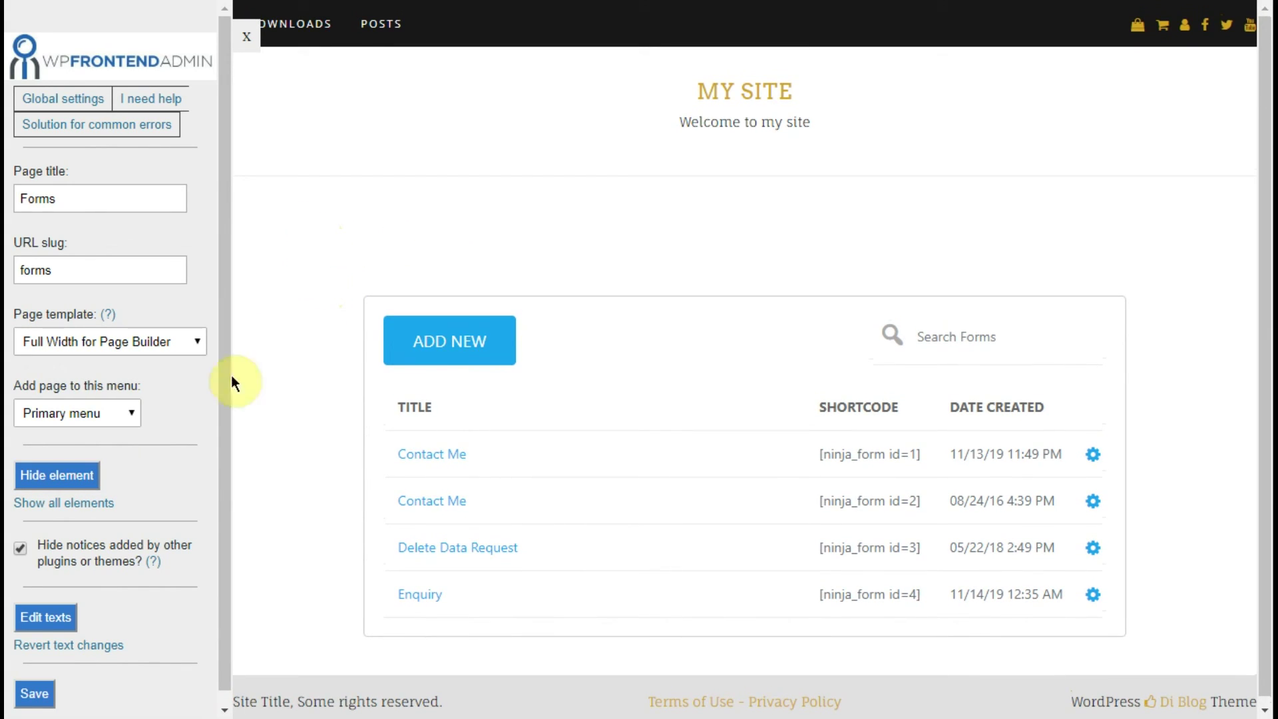
click(39, 698)
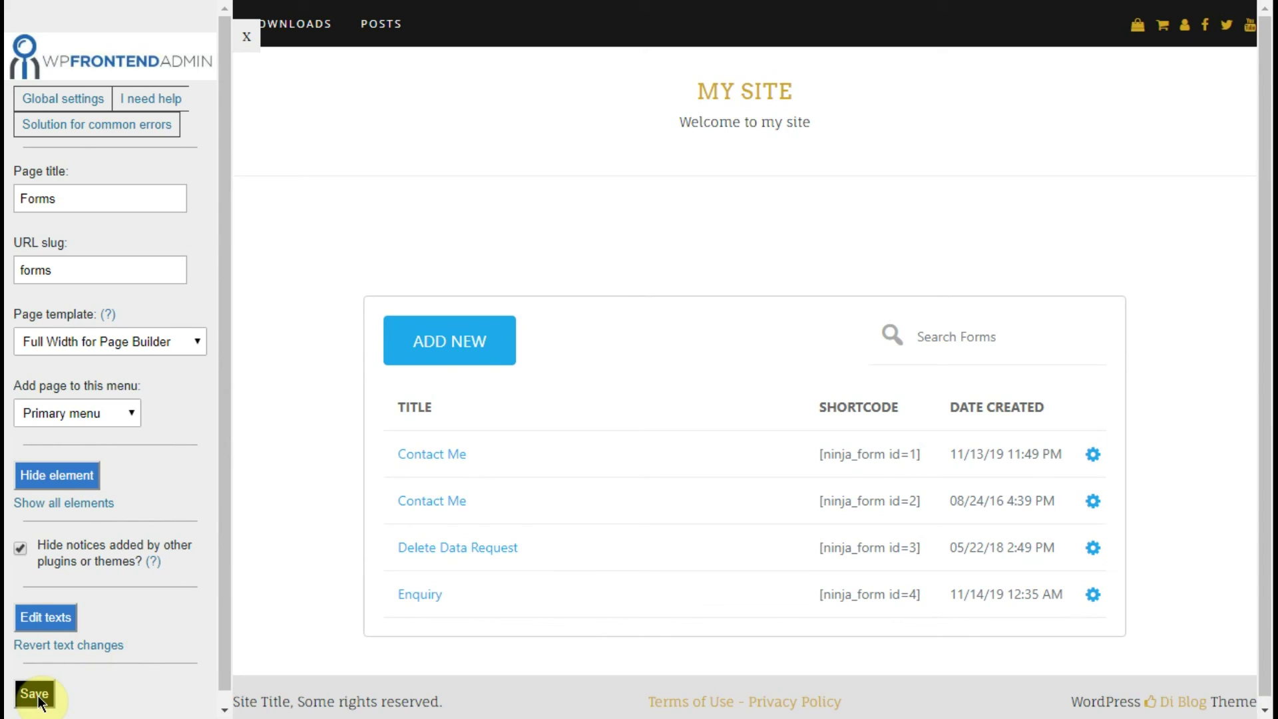
click(58, 474)
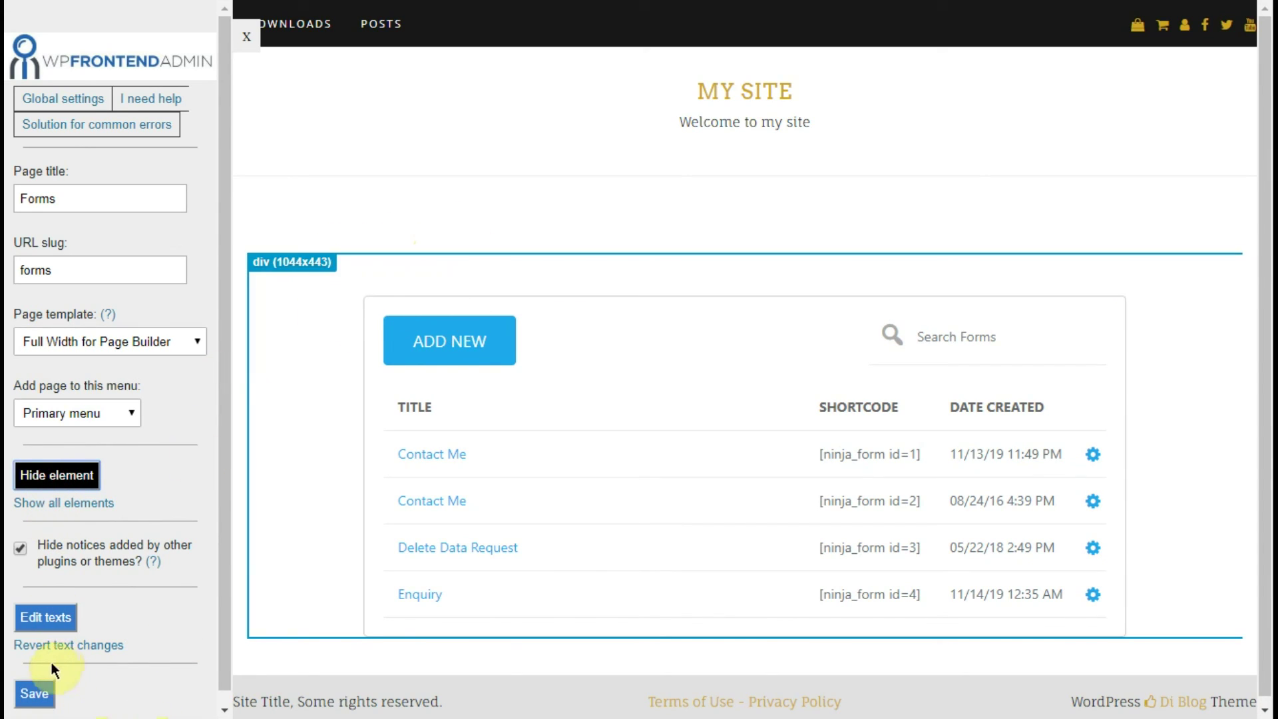
click(37, 695)
click(807, 106)
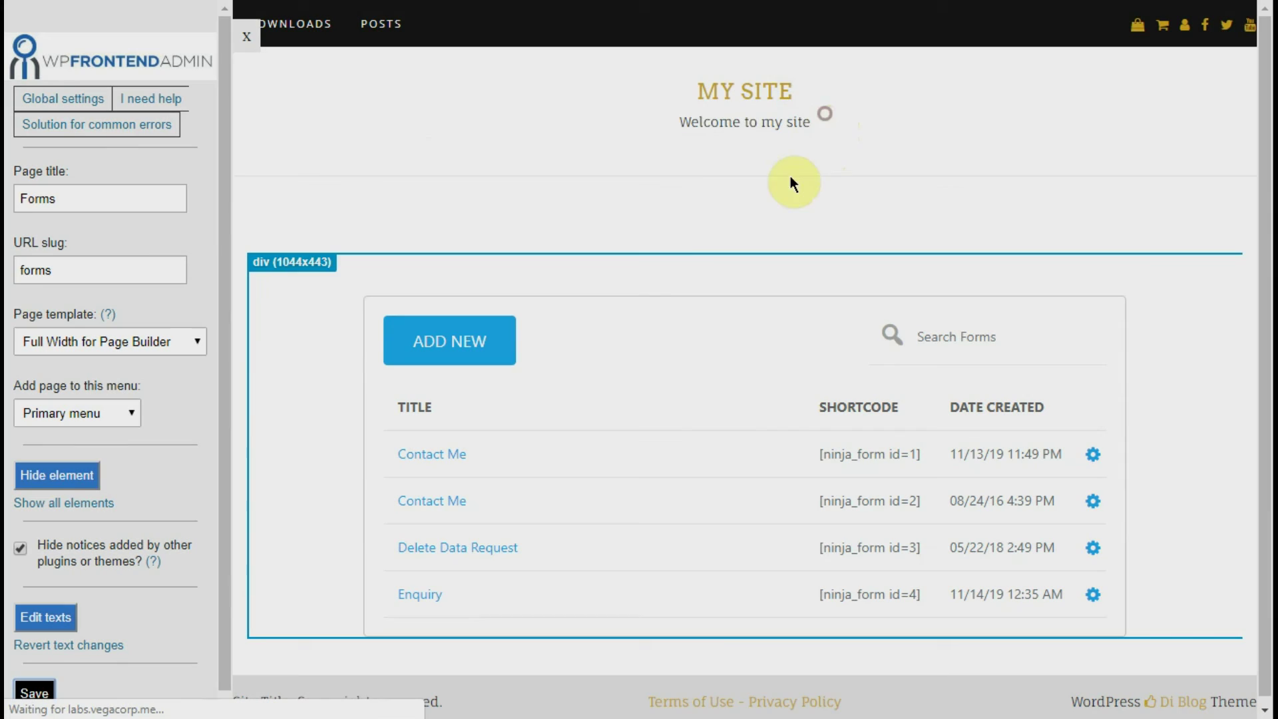